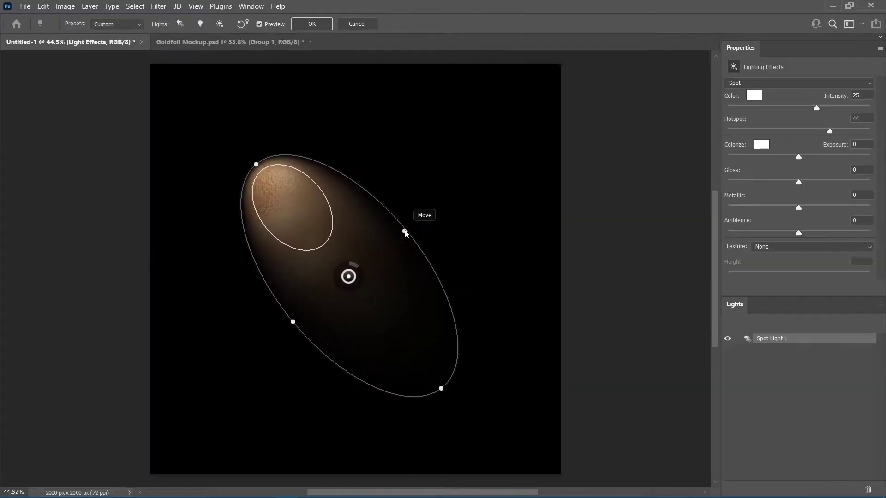
Reshape, move the spot light's ellipse down and right, and rotate it over the image.
drag(440, 384, 483, 434)
drag(372, 277, 396, 328)
drag(441, 383, 462, 430)
drag(255, 199, 356, 303)
drag(475, 192, 498, 182)
Set the light intensity to 60, widen the layers list, and make black the foreground colour.
double_click(858, 95)
text(60)
key(Return)
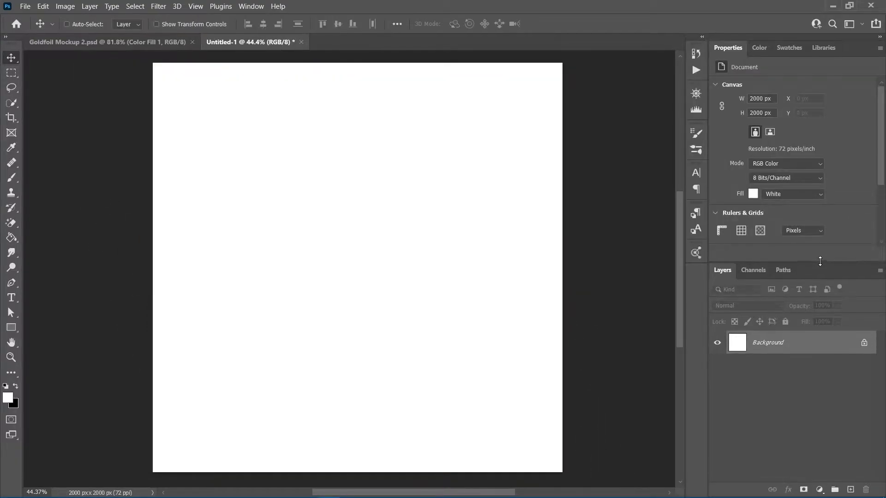
drag(820, 261, 819, 259)
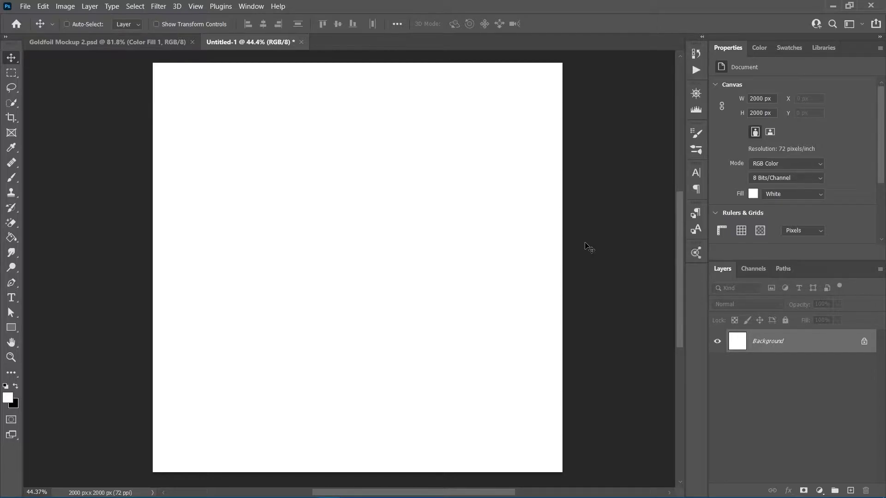
key(x)
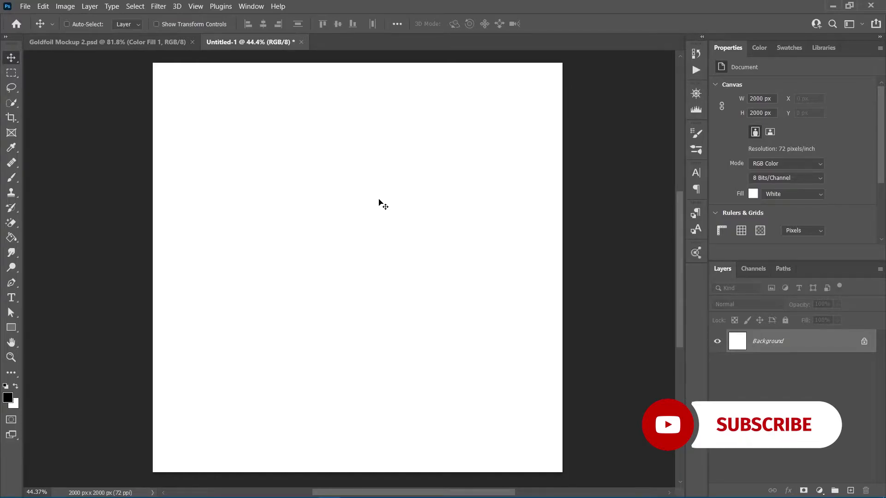
Add a Solid Color fill layer in brown b08255.
click(820, 490)
click(821, 288)
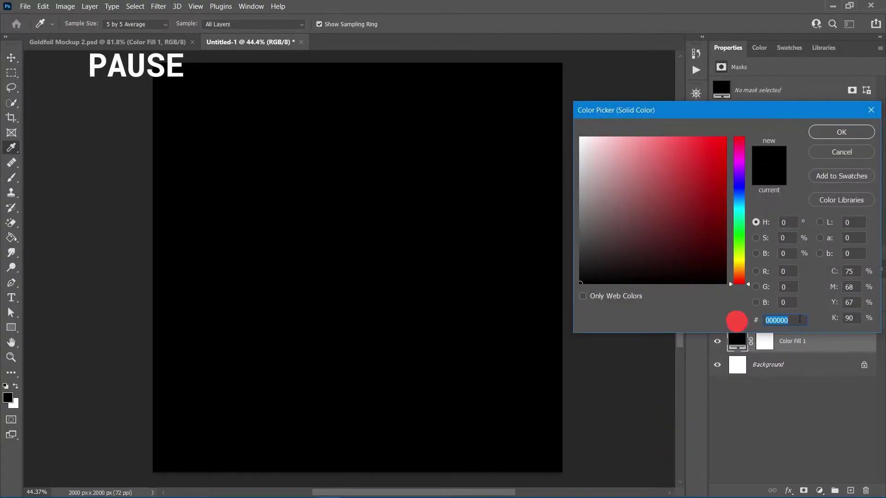
text(b08255)
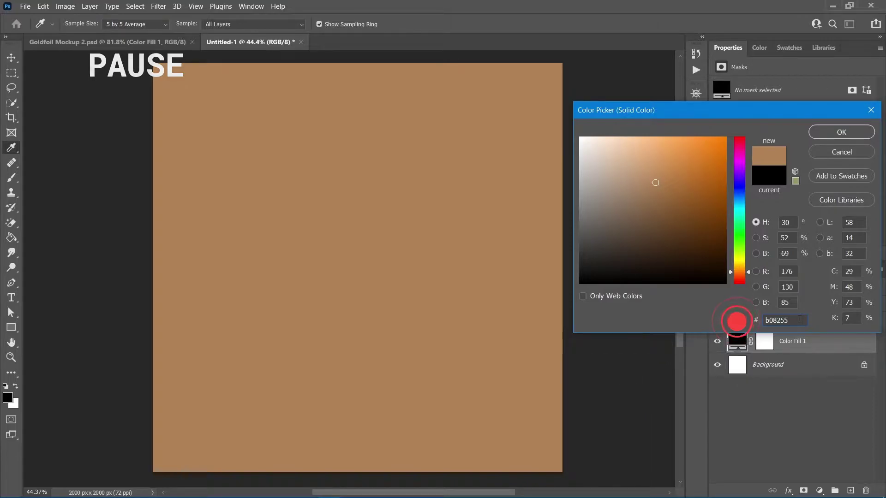
click(841, 133)
Rename the fill layer to 'Base Color' and convert it to a smart object.
double_click(795, 343)
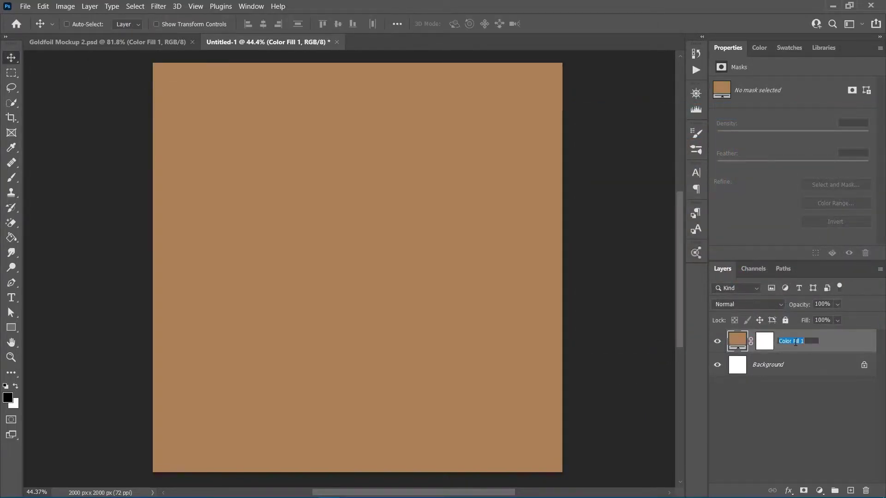
text(Base Color)
key(Return)
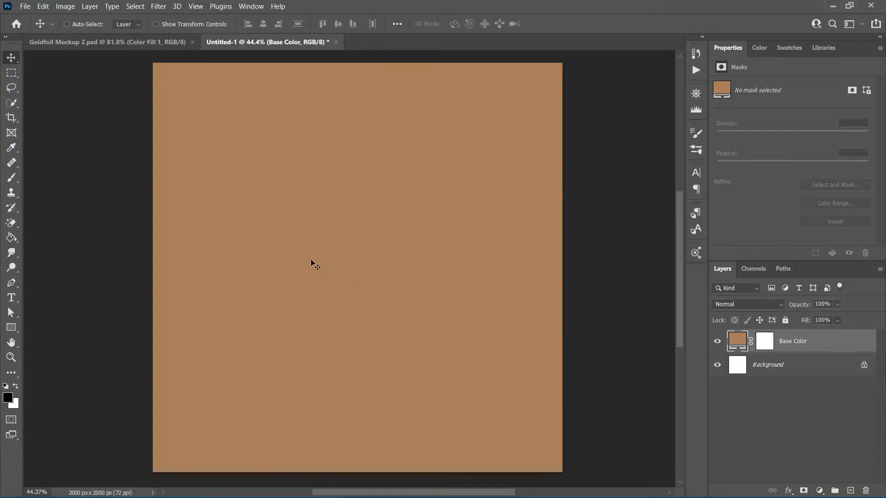
right_click(832, 344)
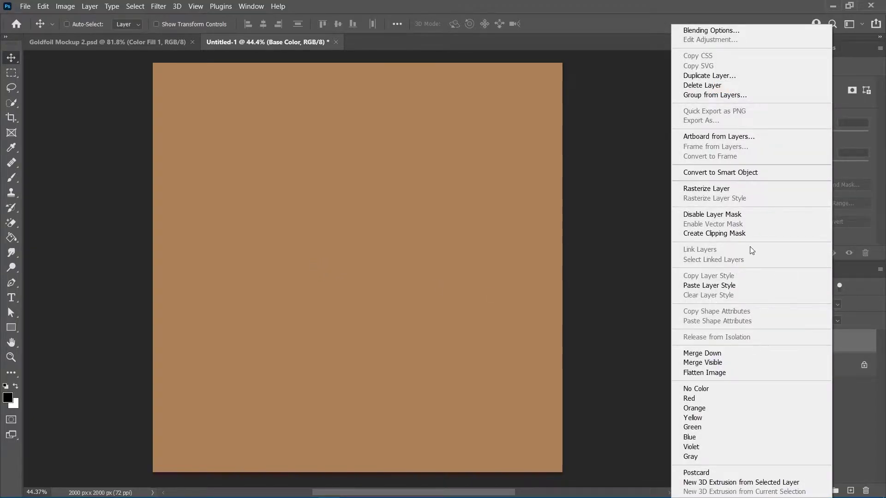
click(744, 179)
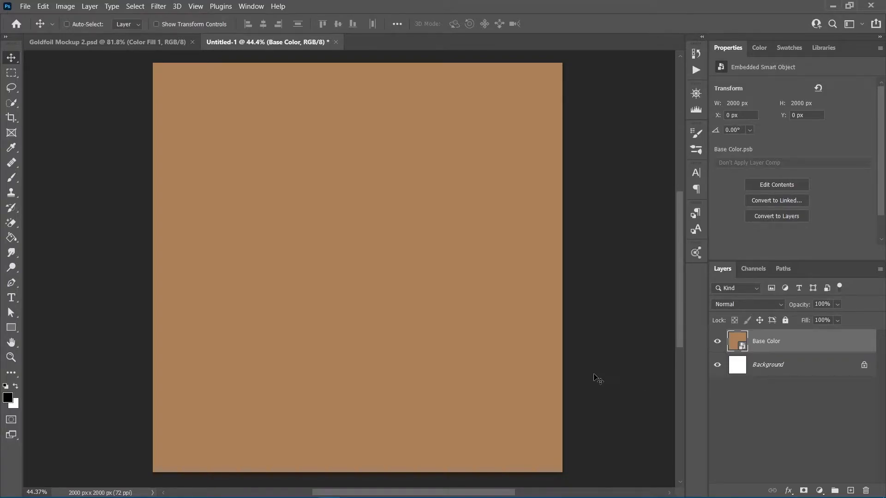
Apply Add Noise at 8%, Gaussian, Monochromatic to the Base Color layer.
click(162, 6)
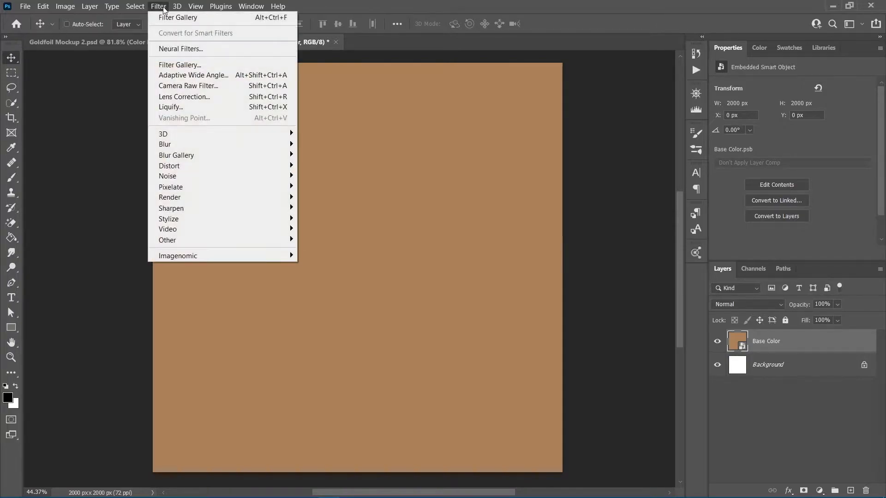
mouse_move(219, 177)
click(324, 178)
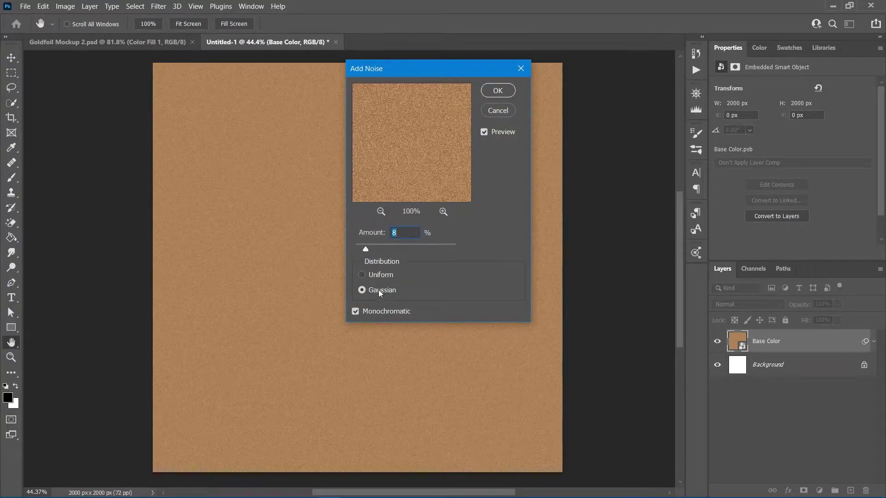
click(500, 91)
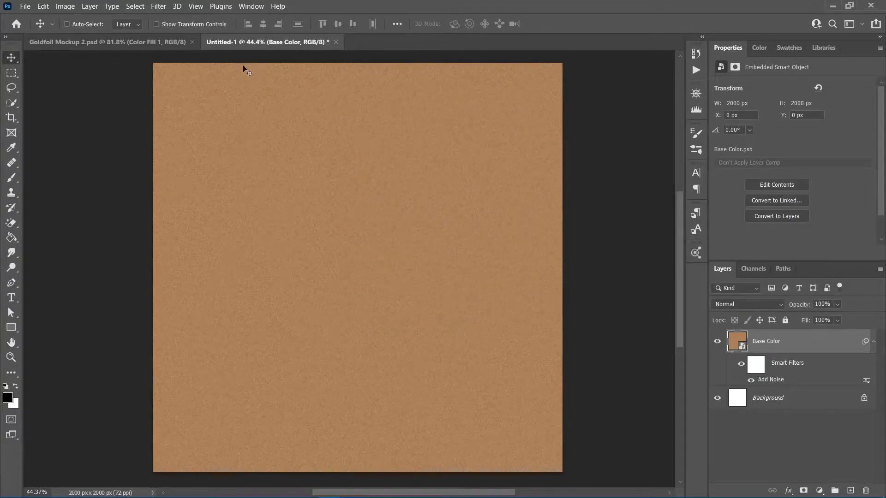
Reset the foreground and background colours and render a Clouds filter over the layer.
click(159, 8)
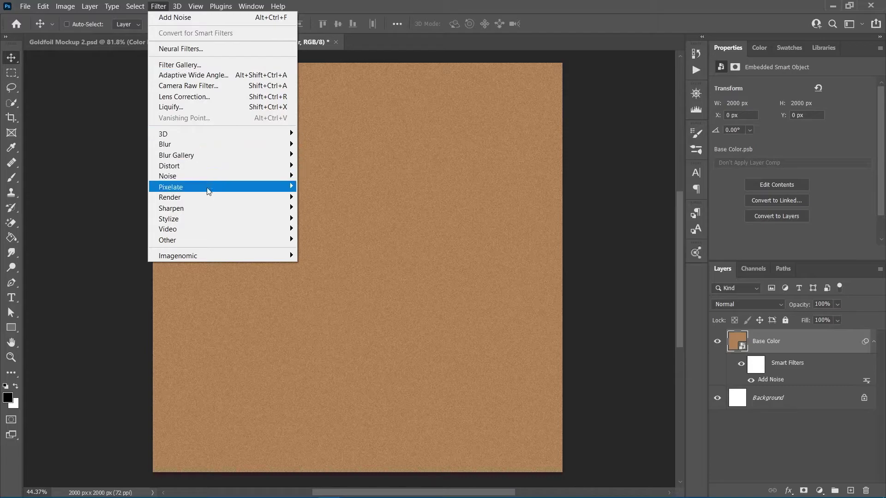
mouse_move(206, 200)
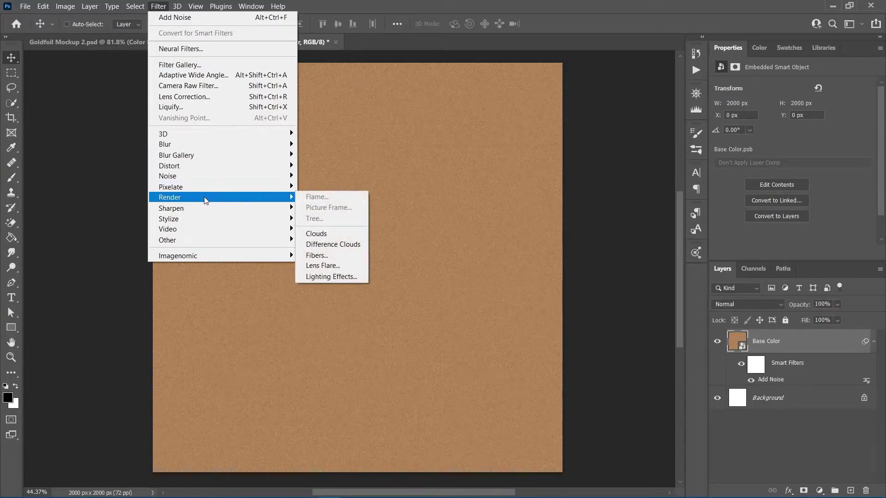
click(180, 309)
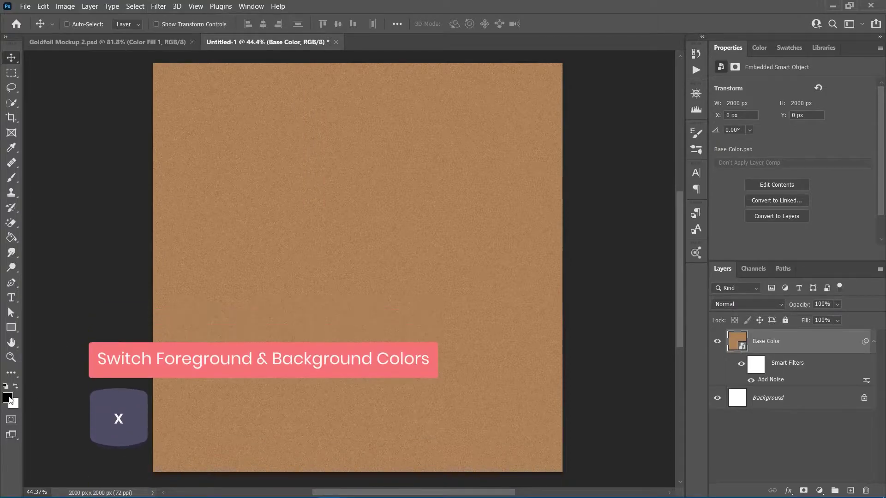
key(x)
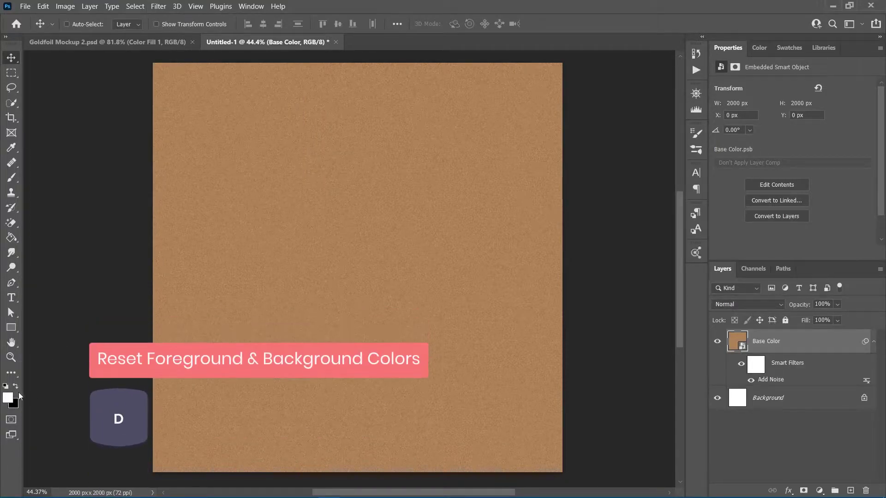
click(159, 6)
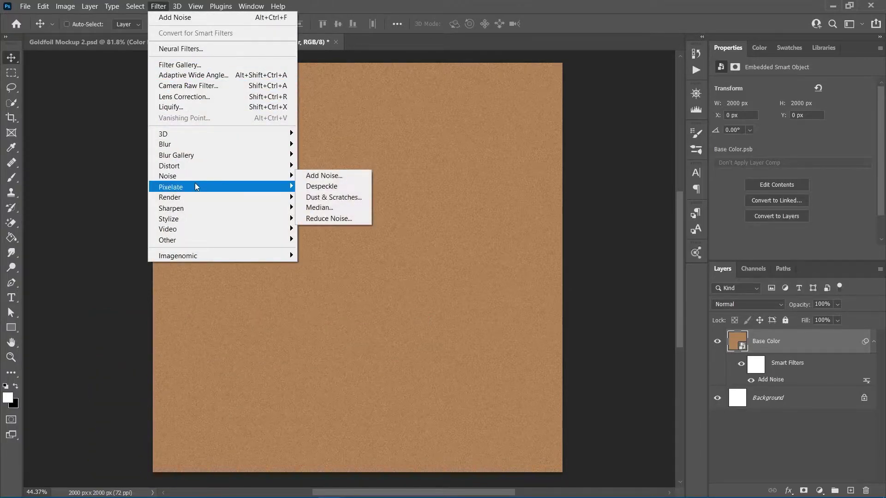
mouse_move(196, 197)
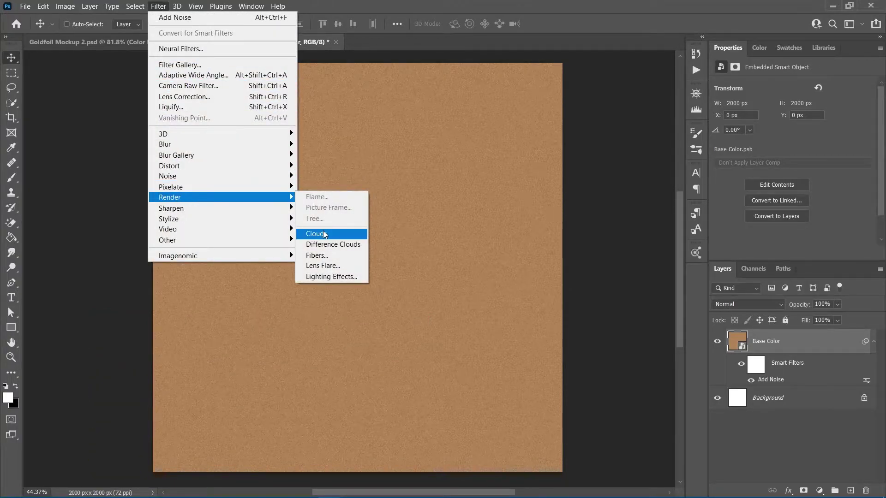
click(324, 235)
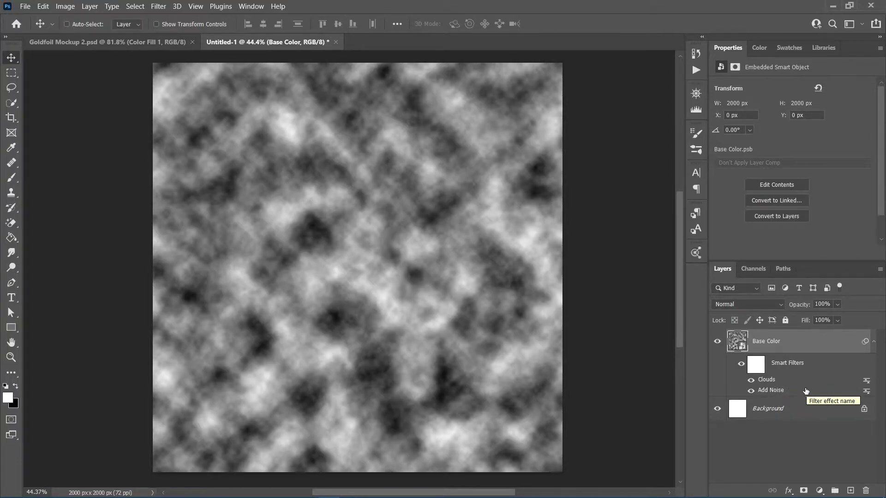
Reapply Add Noise unchanged and regenerate the Clouds pattern several times.
double_click(778, 390)
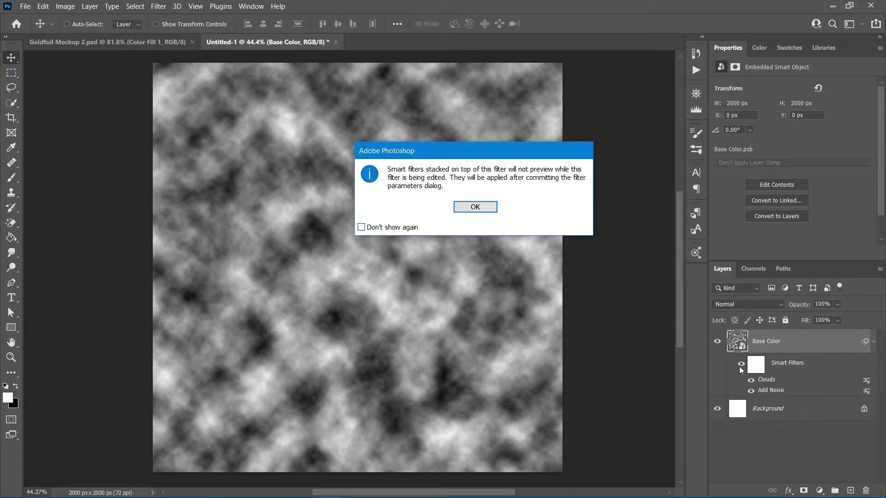
click(486, 206)
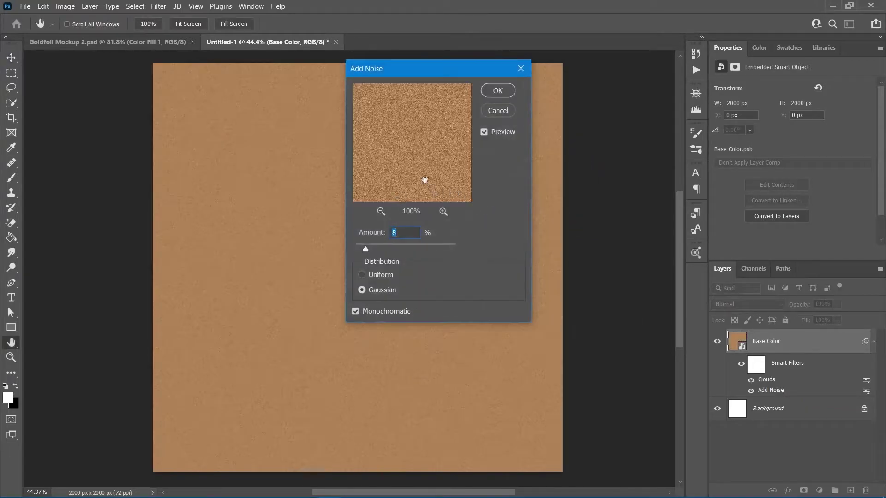
click(493, 93)
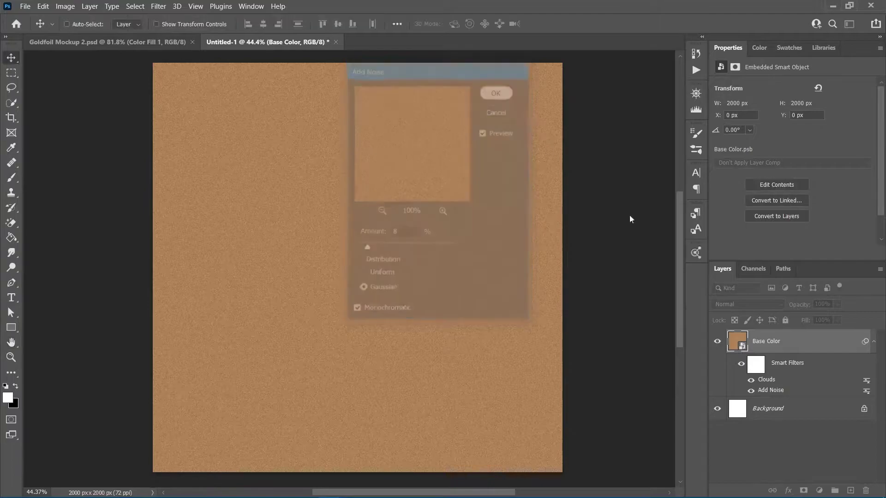
double_click(765, 380)
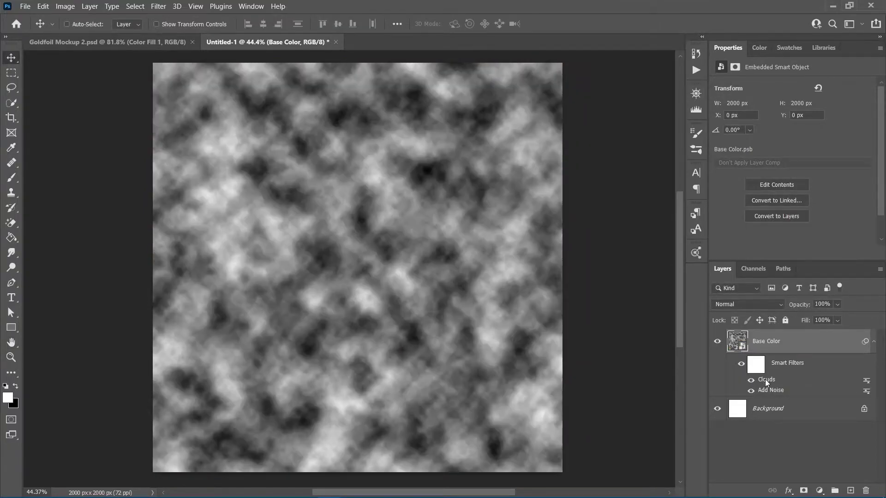
double_click(765, 378)
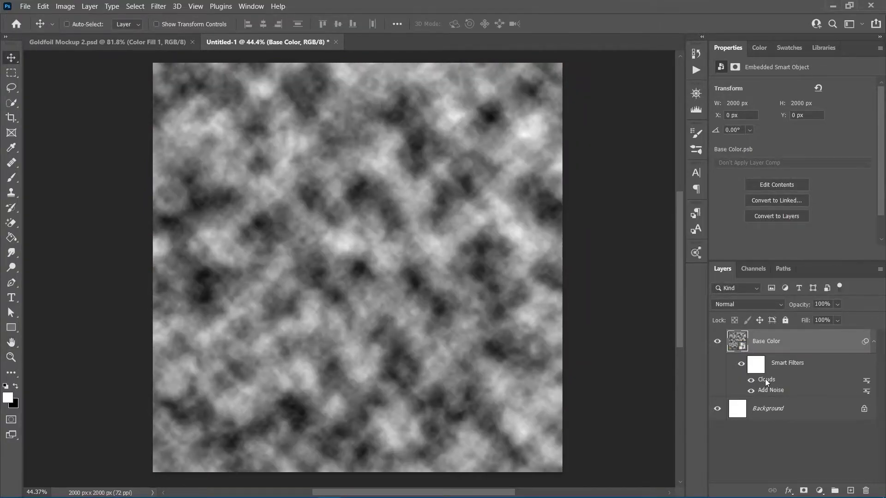
double_click(765, 378)
double_click(765, 378)
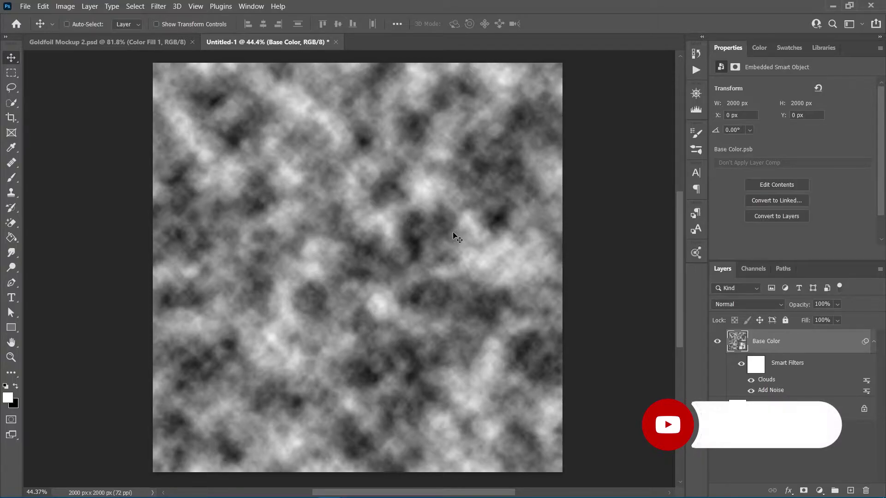
Set the Clouds smart filter's blending mode to Soft Light.
double_click(862, 380)
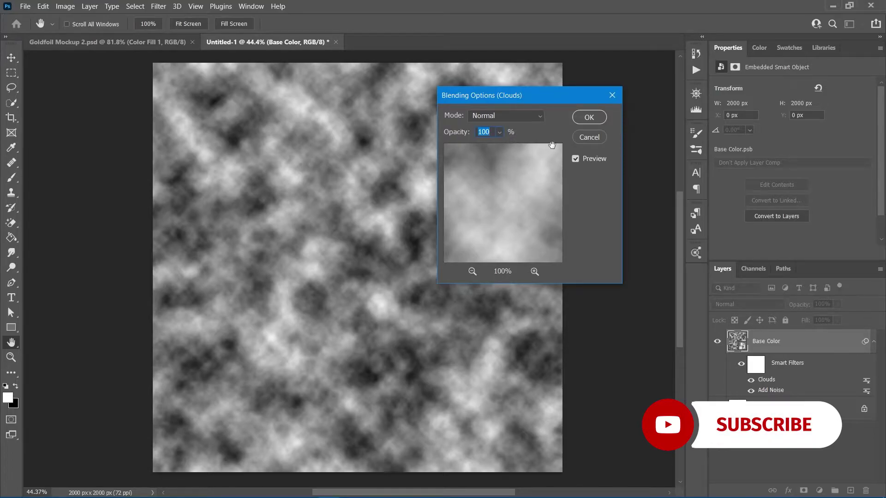
click(539, 118)
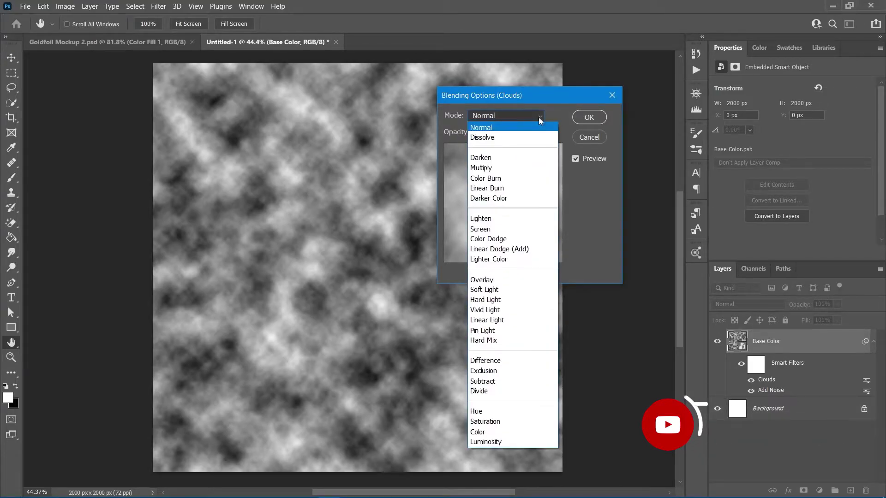
click(516, 288)
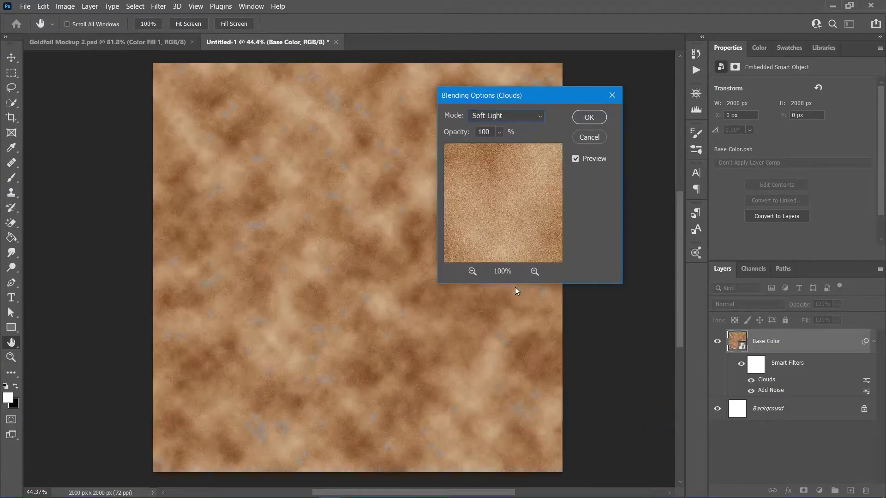
click(583, 118)
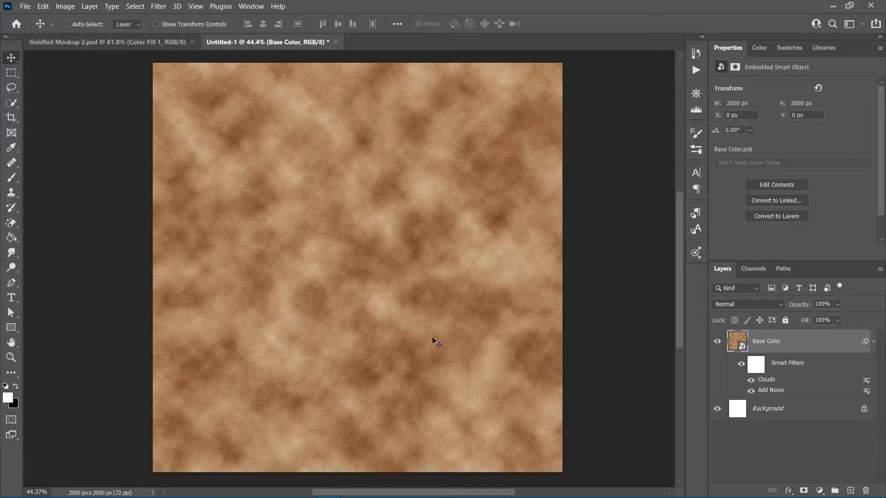
scroll(436, 342, down, 1)
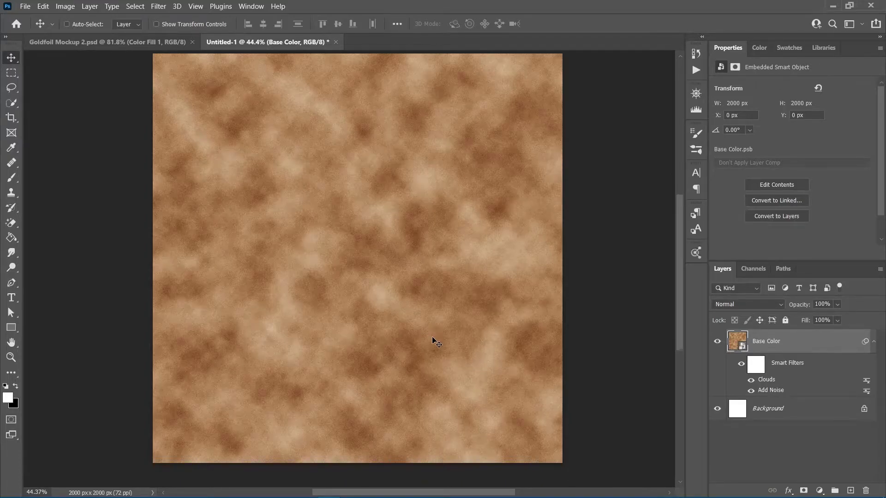
scroll(429, 334, up, 1)
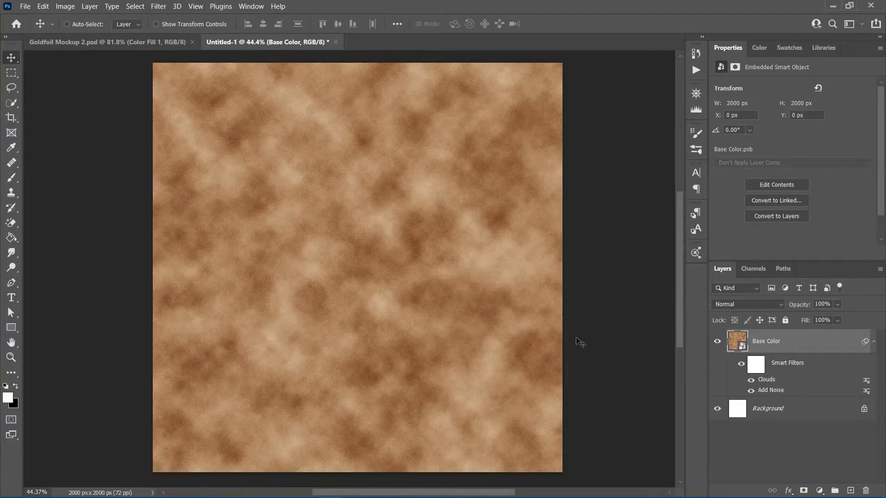
Apply the Filter Gallery Glass filter: Distortion 20, Smoothness 4, Frosted texture, 100% scaling.
click(160, 7)
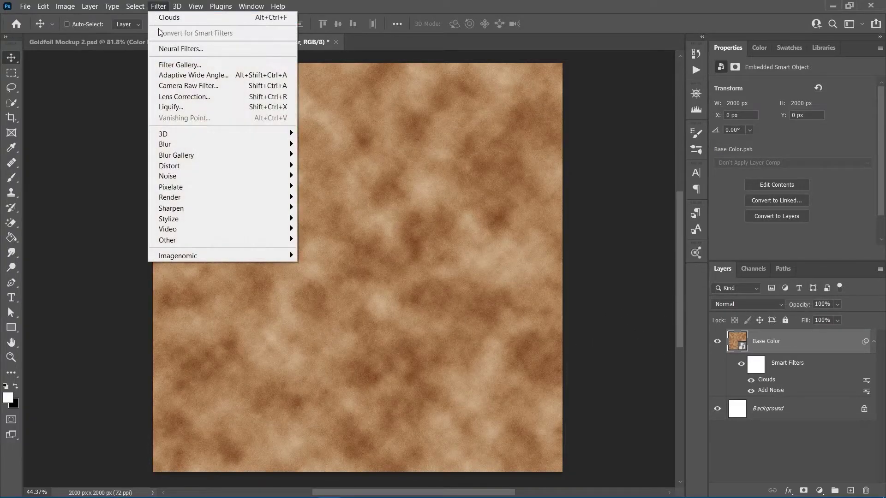
click(173, 67)
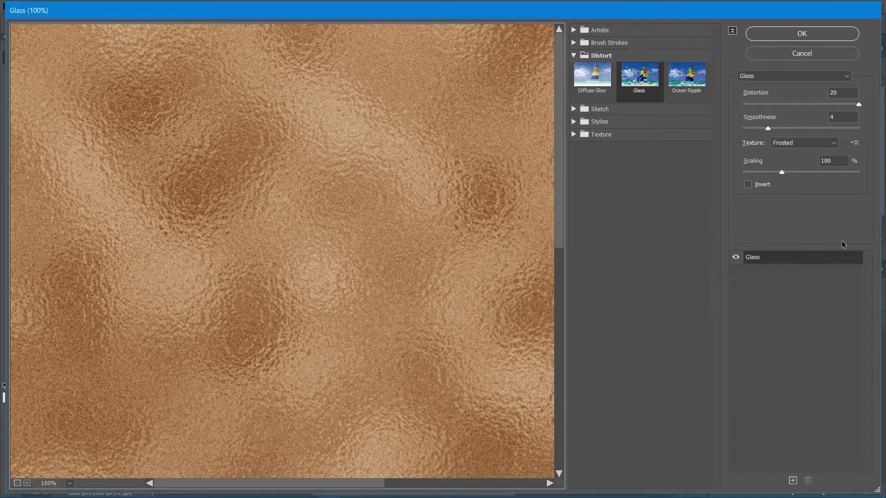
click(813, 34)
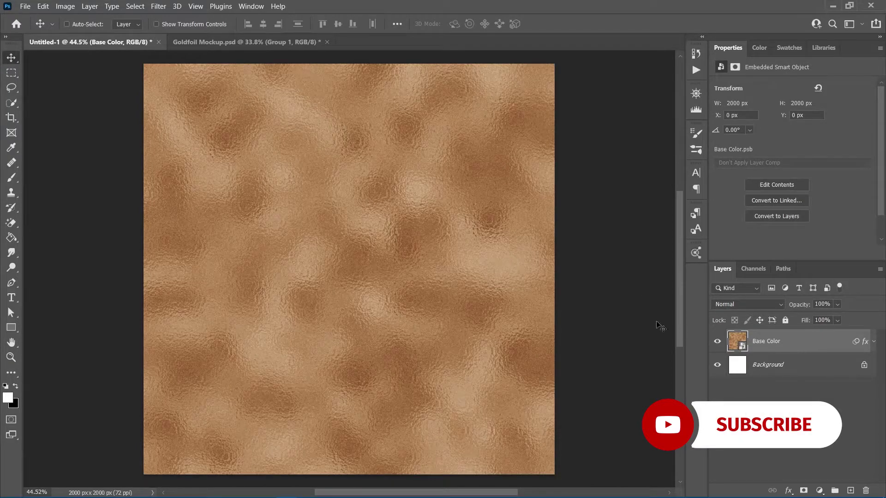
Start Lighting Effects on the texture and load the RGB Lights preset.
click(161, 9)
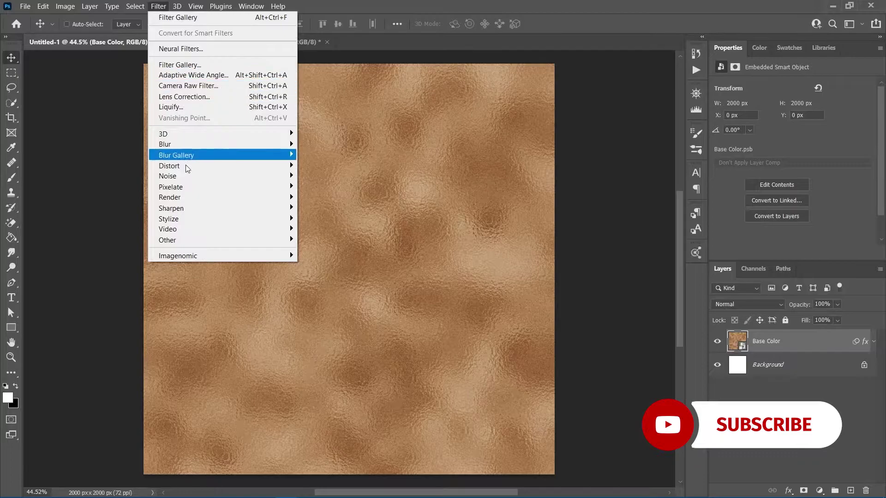
mouse_move(194, 199)
click(333, 277)
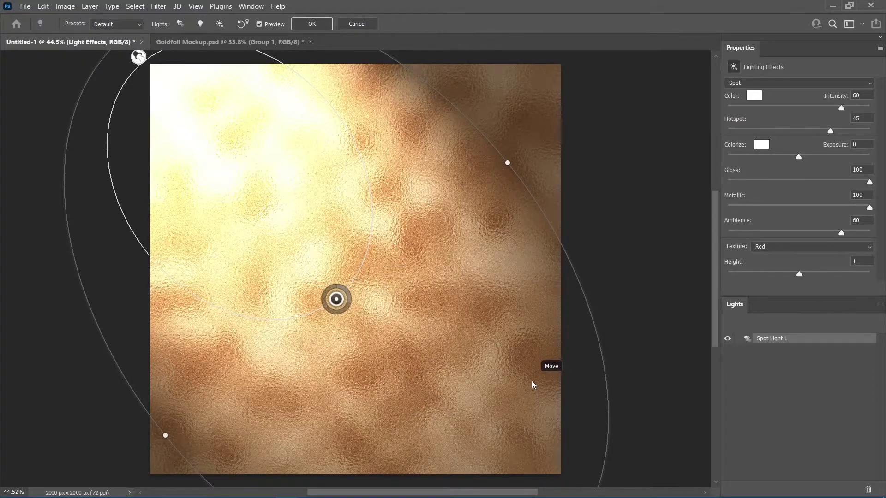
click(126, 24)
click(121, 131)
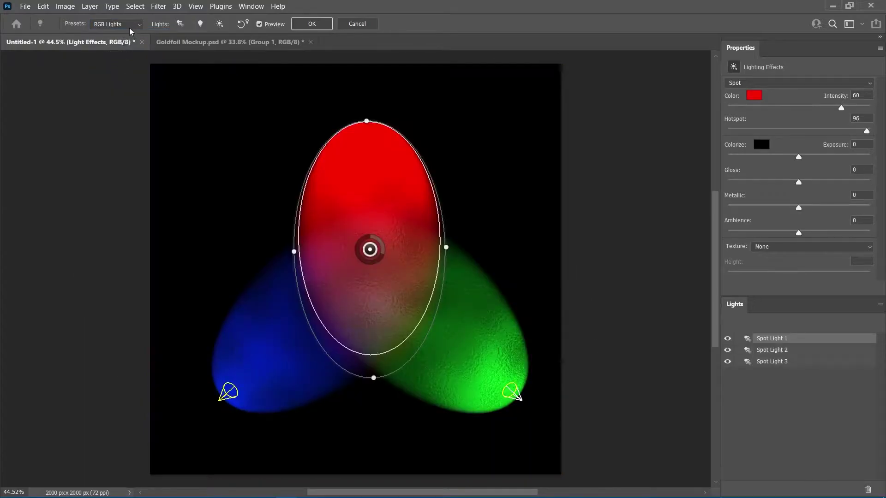
click(111, 25)
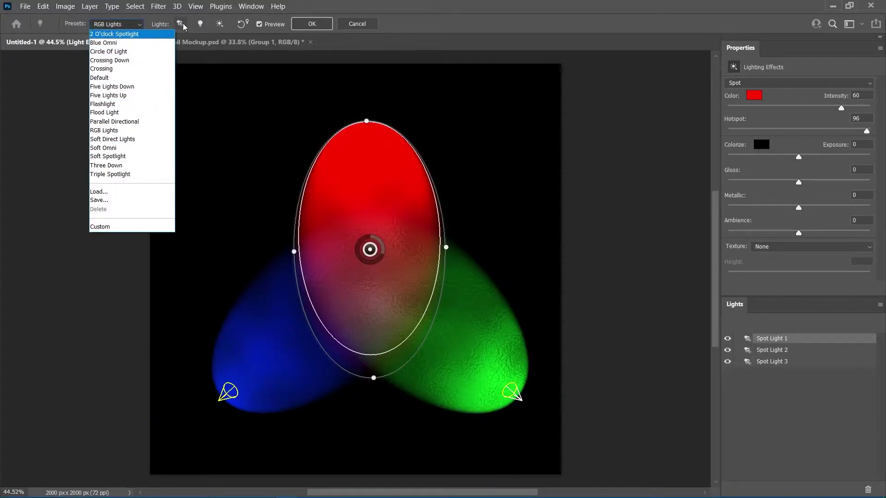
click(325, 10)
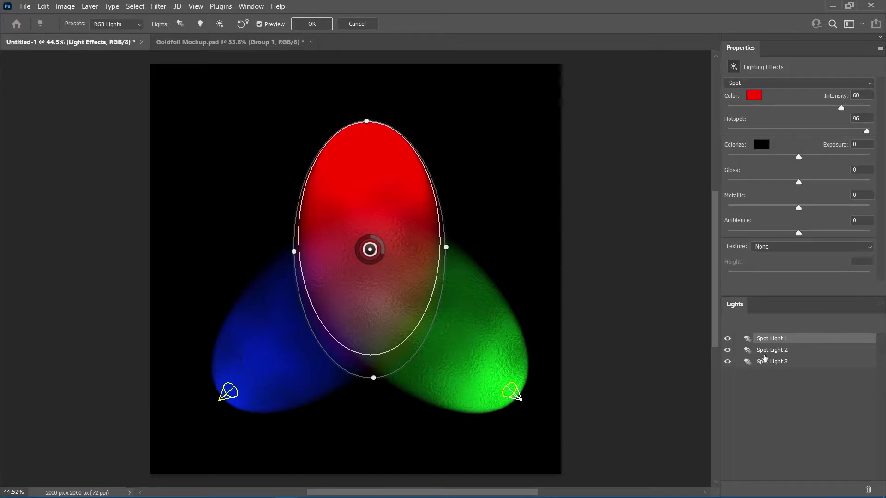
Toggle the red, green and blue spot lights off and back on.
click(727, 339)
click(728, 340)
click(729, 350)
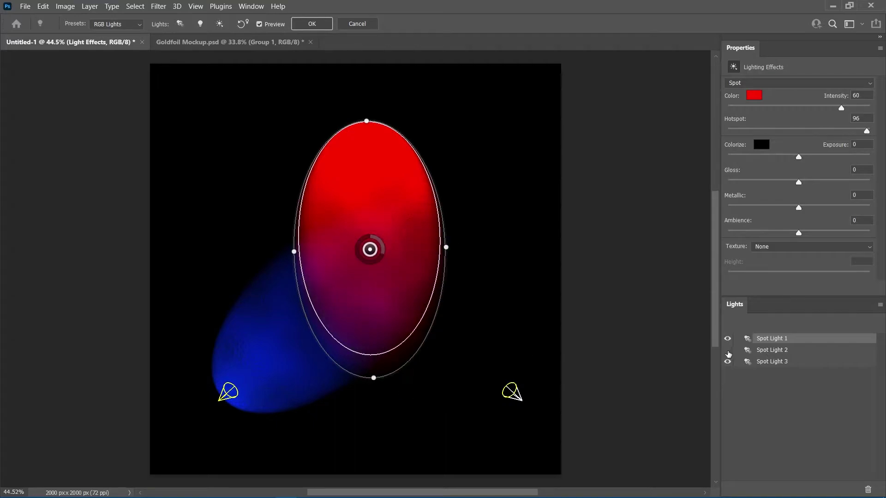
click(729, 351)
click(728, 363)
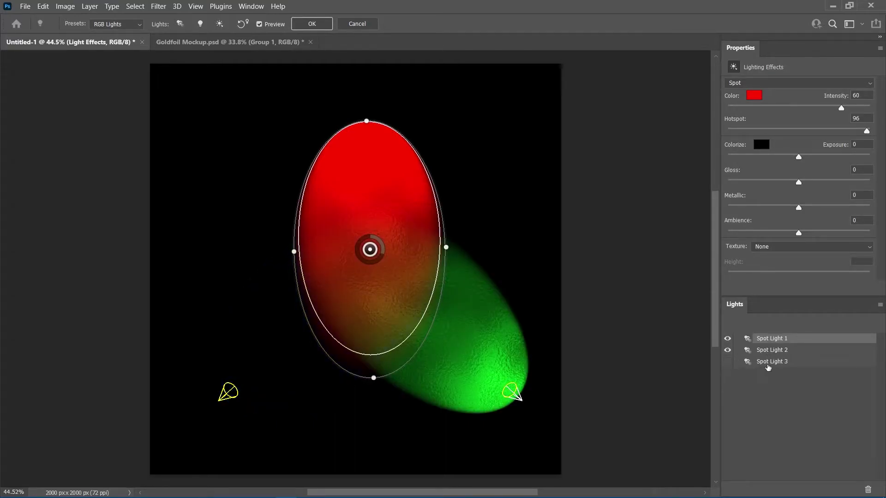
click(729, 363)
Angle the red and green light beams, then revert the lights to the Default preset.
click(787, 363)
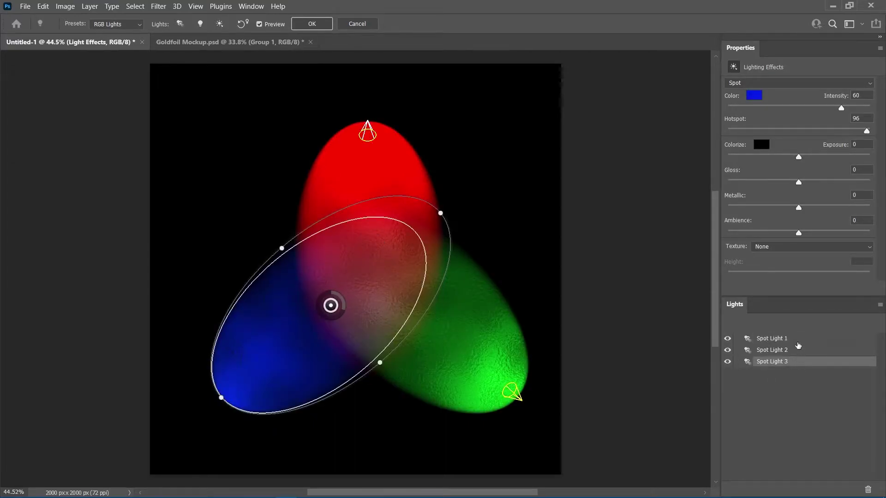
click(793, 350)
click(788, 339)
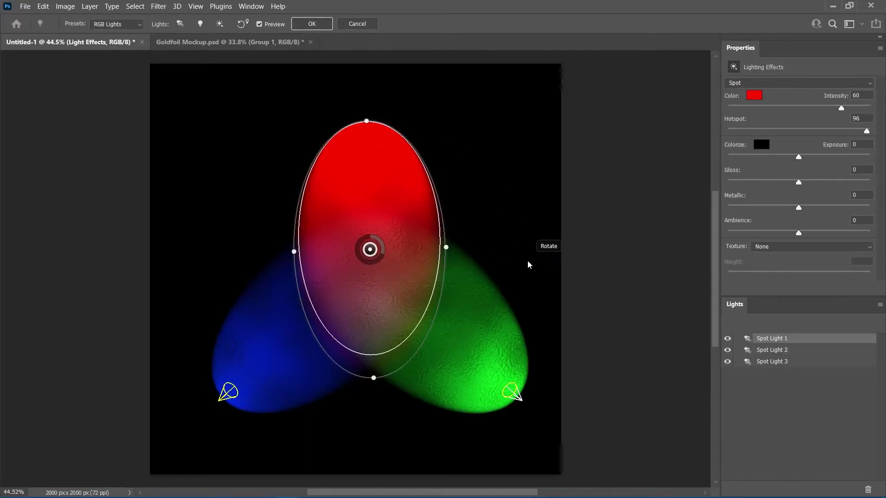
drag(516, 190, 485, 150)
click(771, 351)
drag(480, 236, 455, 360)
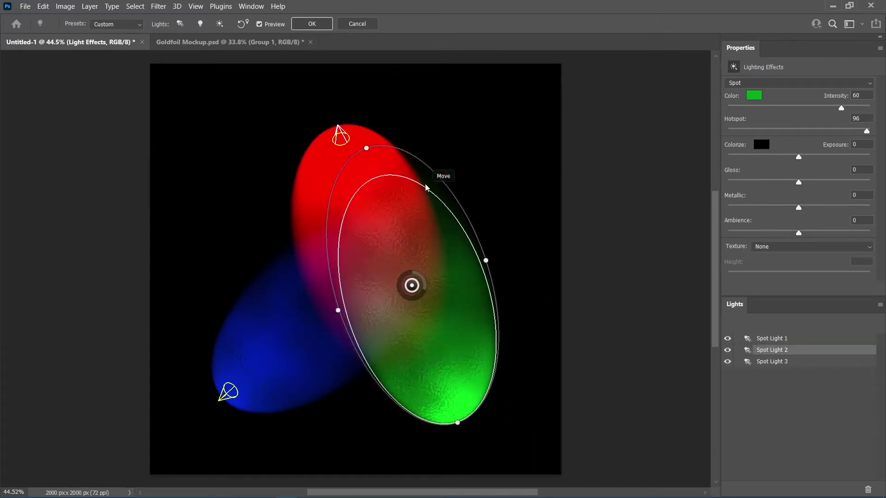
click(117, 27)
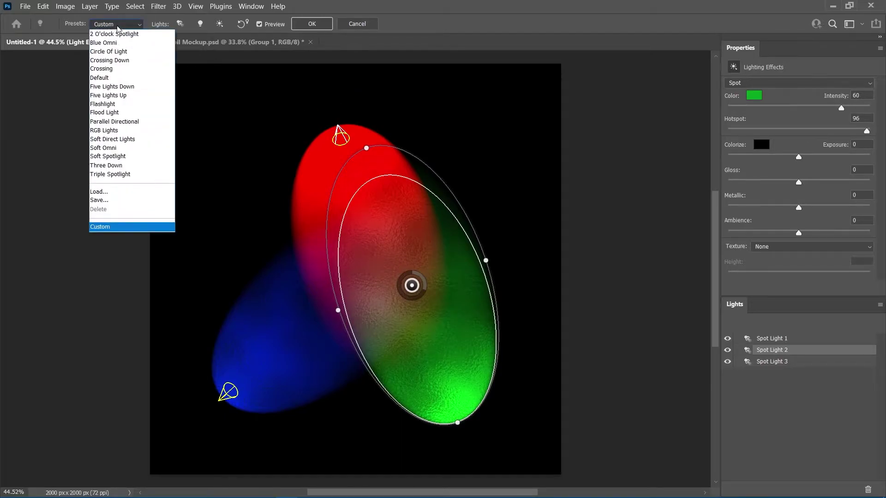
click(106, 77)
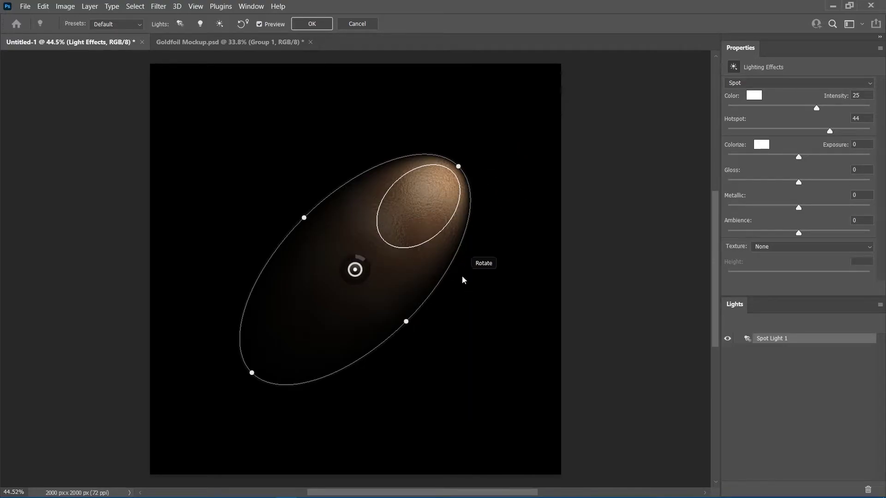
Rotate the spot light to point up-left and lengthen and widen its beam.
drag(461, 273, 364, 129)
drag(451, 217, 406, 233)
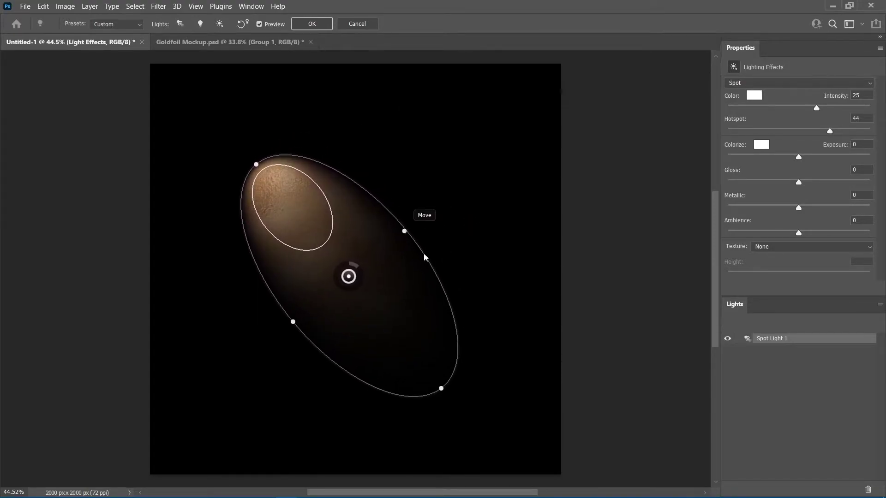
drag(442, 389, 486, 439)
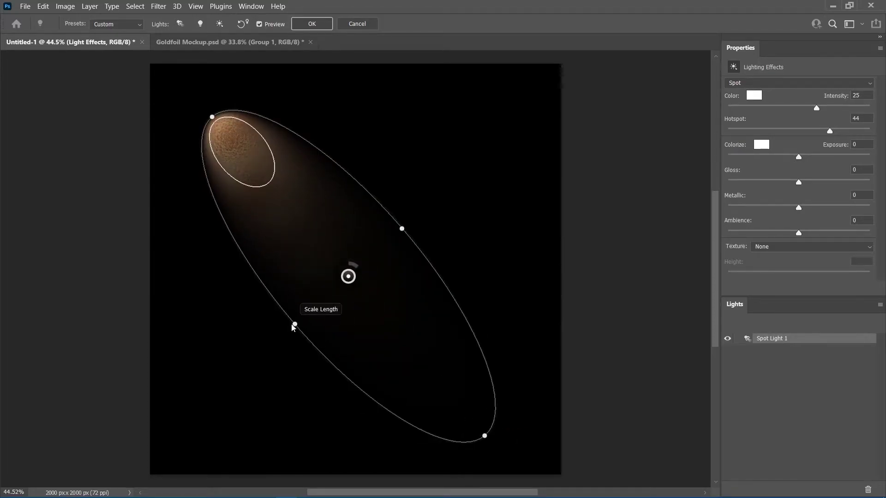
drag(293, 329, 223, 368)
drag(431, 354, 335, 274)
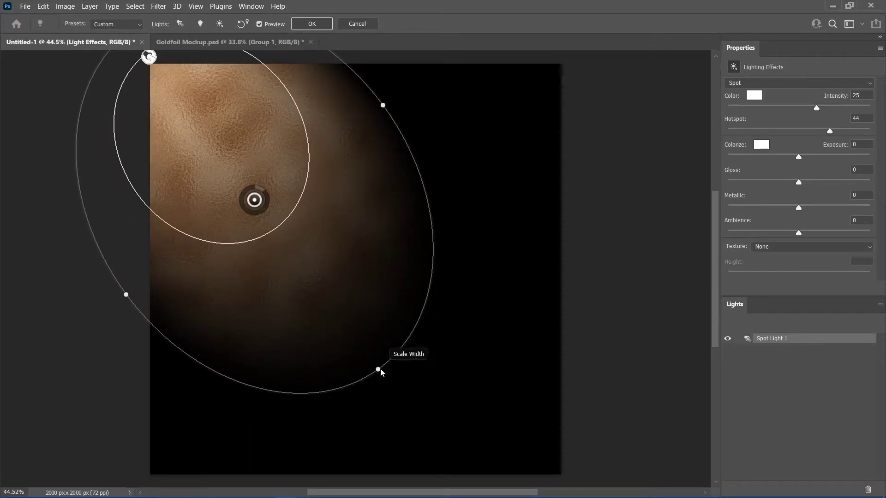
drag(375, 368, 479, 451)
Reposition and enlarge the light ellipse so it floods the texture from the top-left.
drag(372, 242, 477, 348)
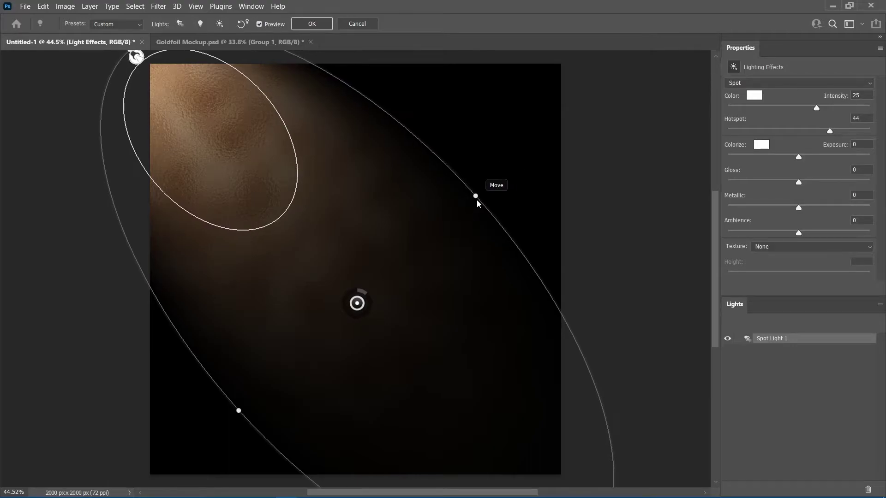
drag(503, 187, 434, 254)
drag(492, 190, 544, 105)
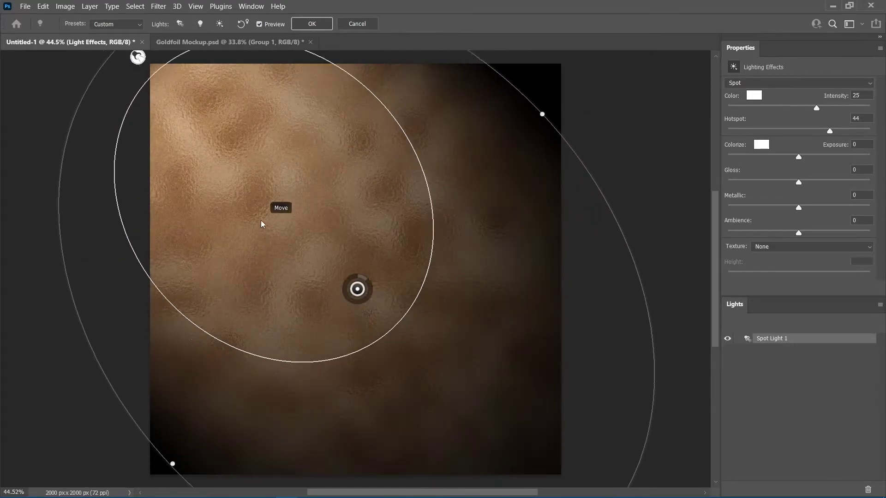
drag(262, 217, 244, 197)
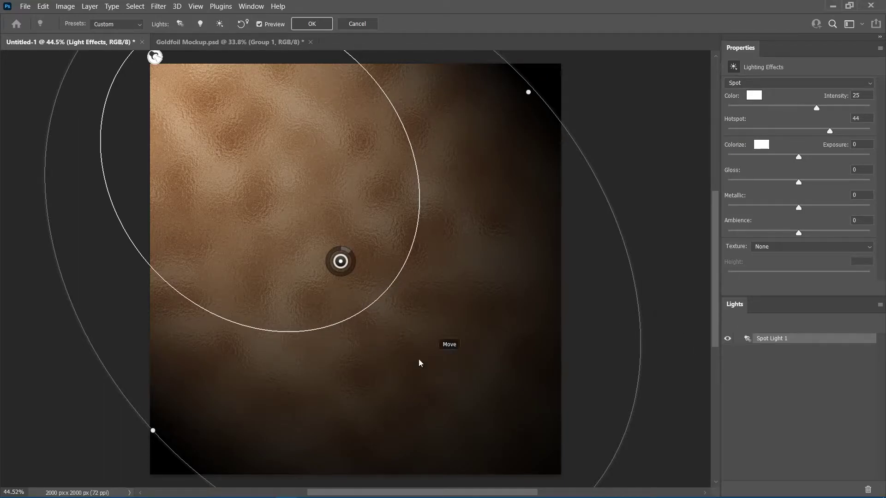
mouse_move(153, 436)
mouse_down()
mouse_move(178, 345)
mouse_move(161, 429)
mouse_up()
drag(276, 218, 296, 217)
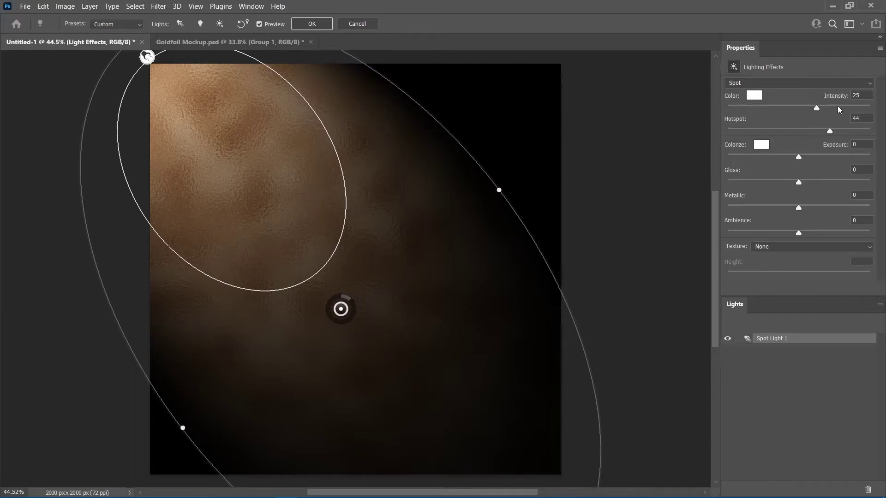
Set light intensity 34, Hotspot 45, Gloss 100, Metallic 100, and brighten Ambience to 60.
drag(817, 109, 843, 108)
click(863, 120)
key(Up)
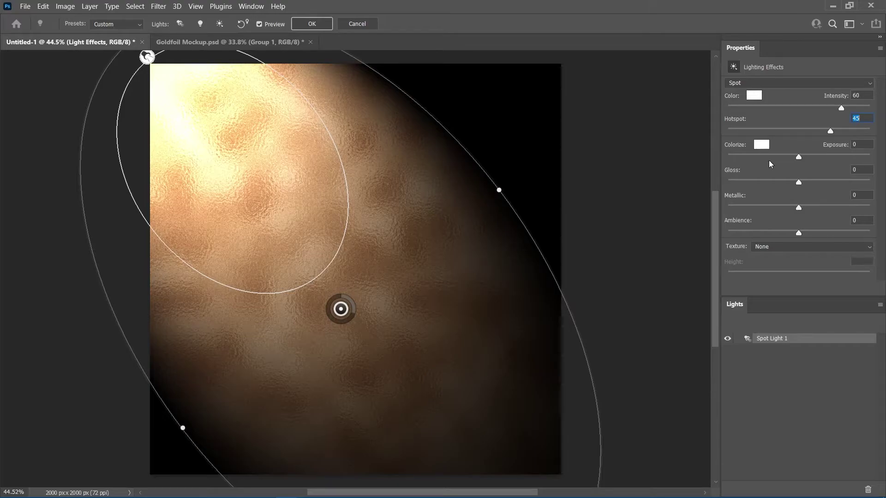
drag(800, 184, 870, 182)
drag(802, 209, 872, 207)
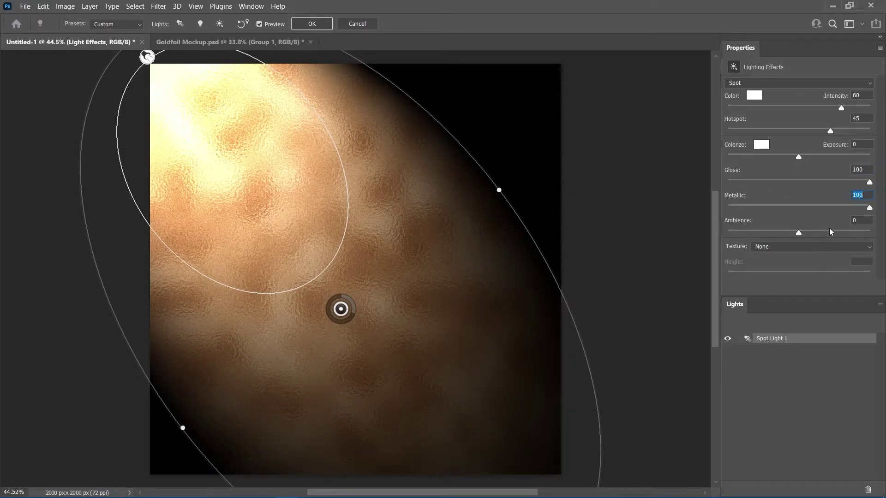
drag(794, 231, 841, 232)
Use the Red channel as texture at height 1, apply the lighting, and hide Base Color.
click(842, 249)
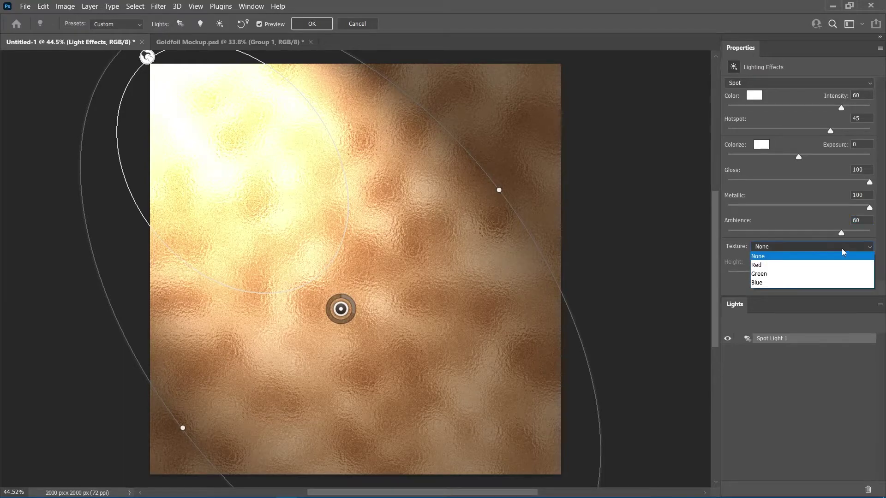
click(801, 266)
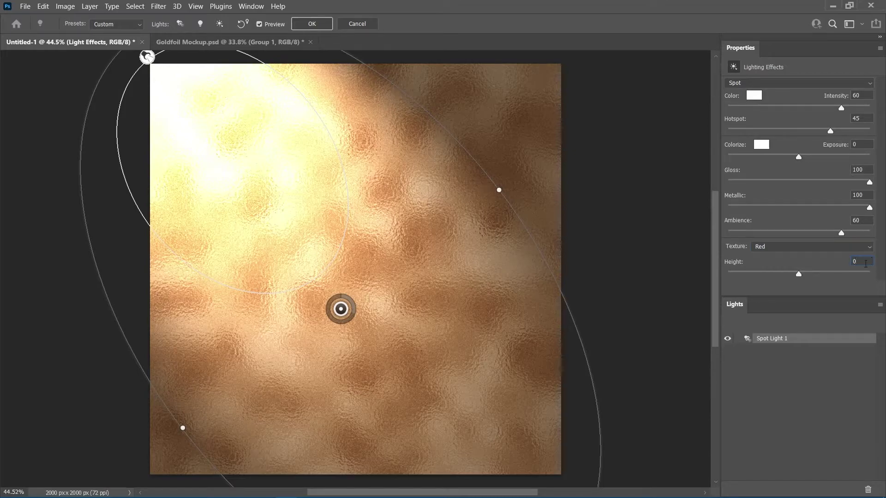
key(Up)
click(316, 25)
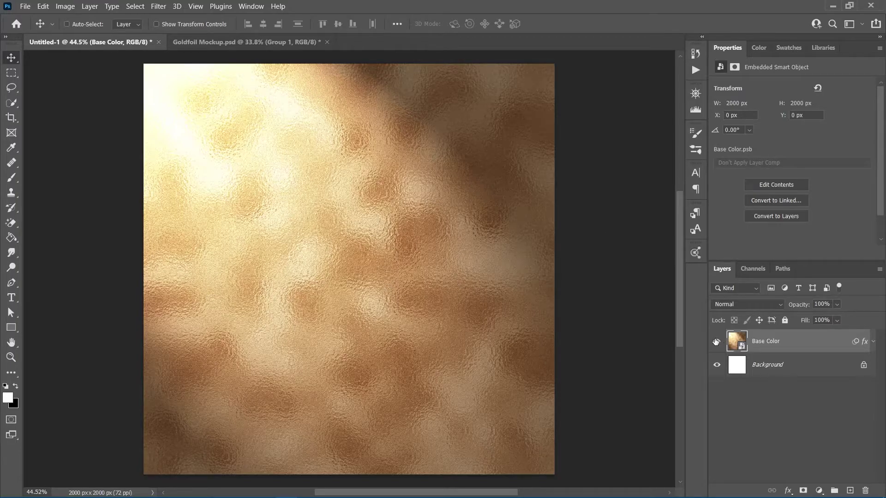
click(716, 341)
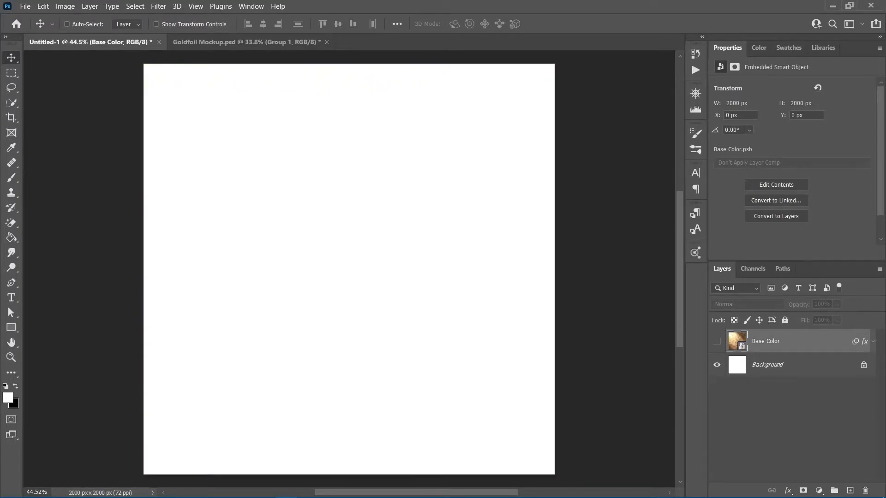
In Illustrator, select and copy the whole BOTANICA lotus logo, then return to Photoshop.
click(308, 490)
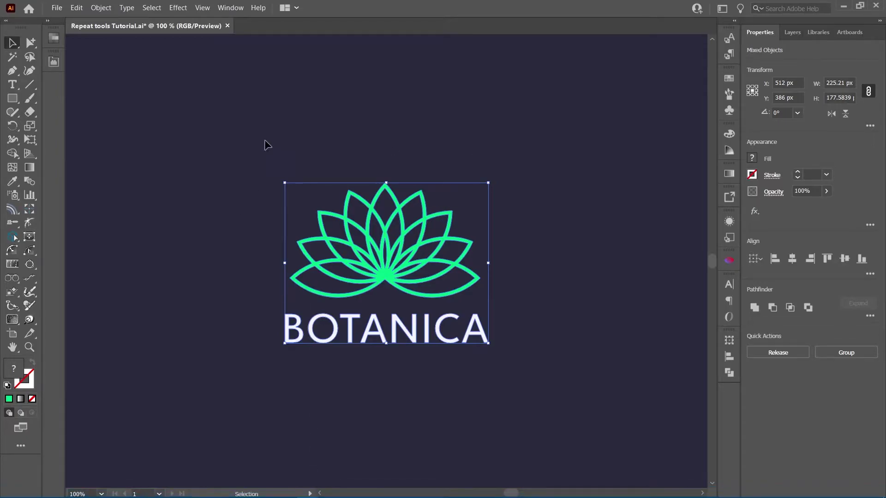
click(230, 129)
drag(560, 413, 561, 413)
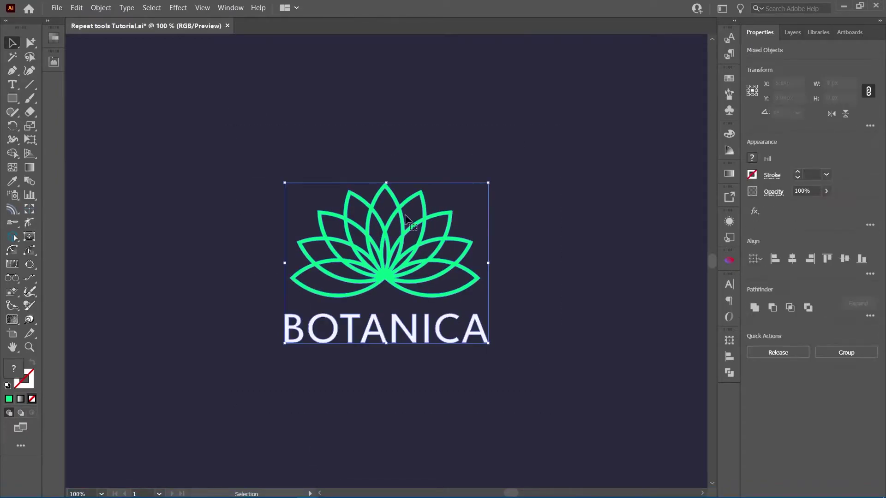
click(77, 8)
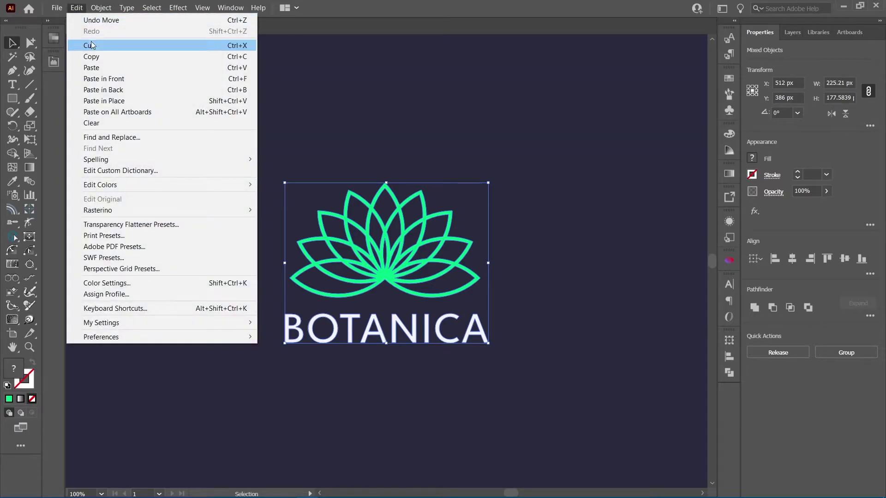
click(96, 56)
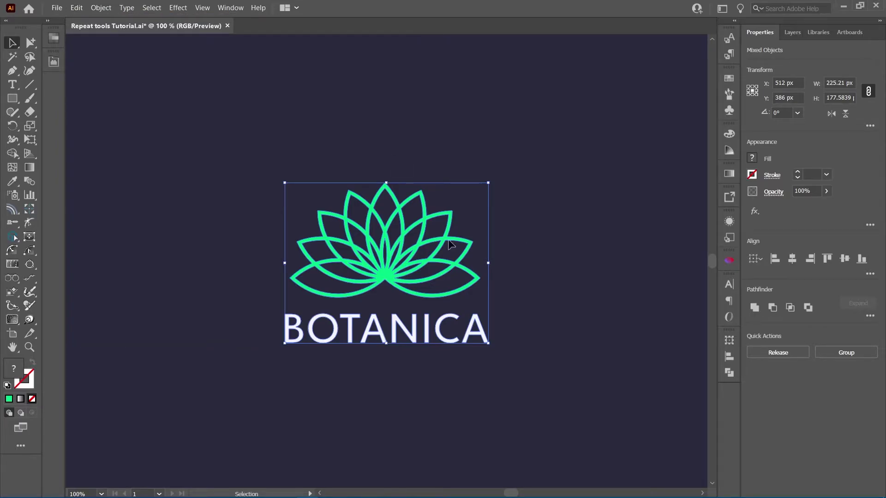
click(844, 7)
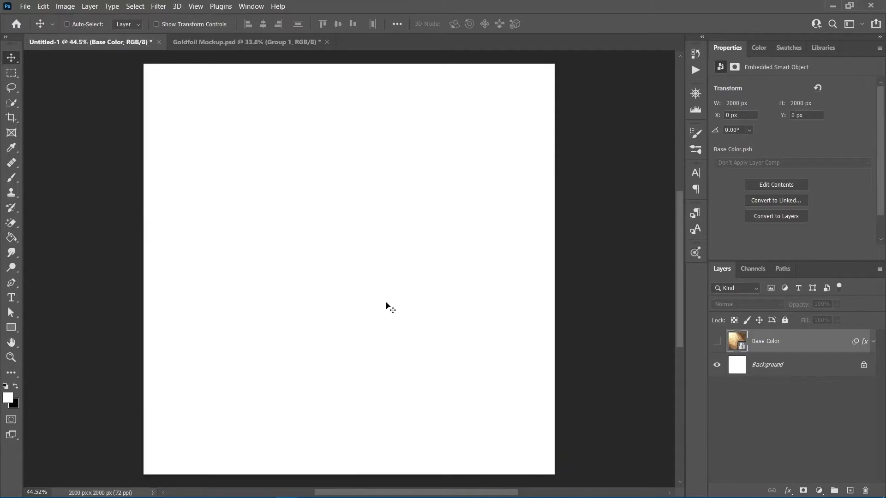
Paste the BOTANICA logo into Untitled-1 as a smart object.
right_click(369, 280)
click(361, 253)
key(ctrl)
key(ctrl+v)
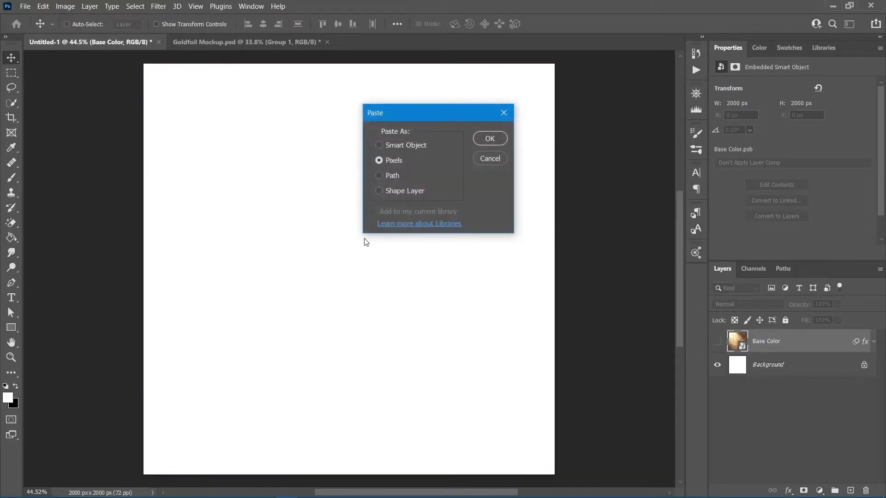
click(407, 145)
click(489, 138)
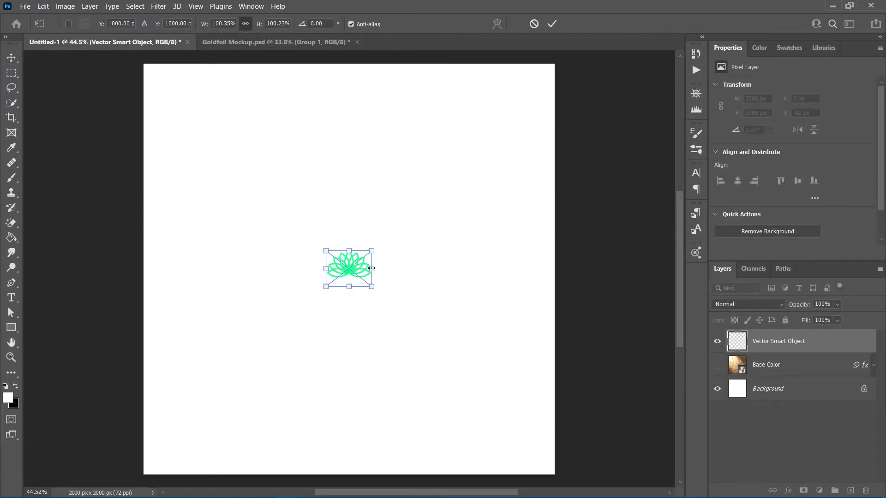
Enlarge the logo across the canvas, then bring up the Unsplash brown paper texture page.
drag(369, 265, 508, 267)
click(553, 24)
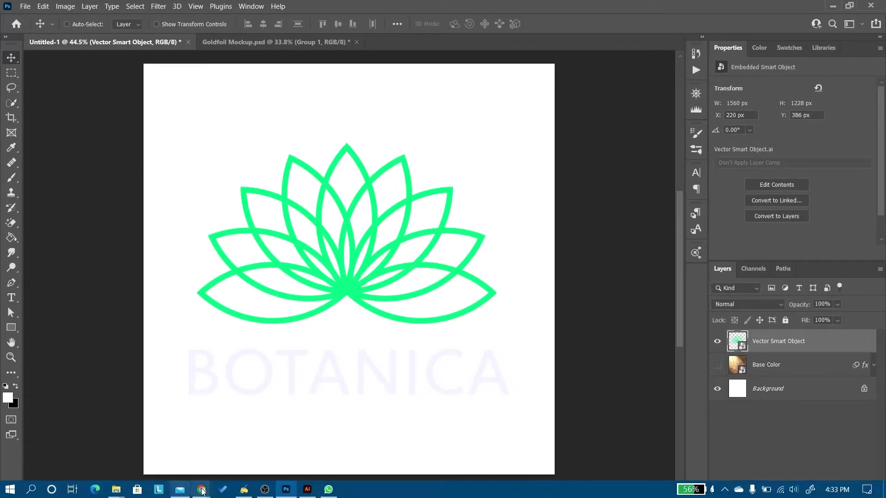
mouse_move(201, 488)
click(169, 438)
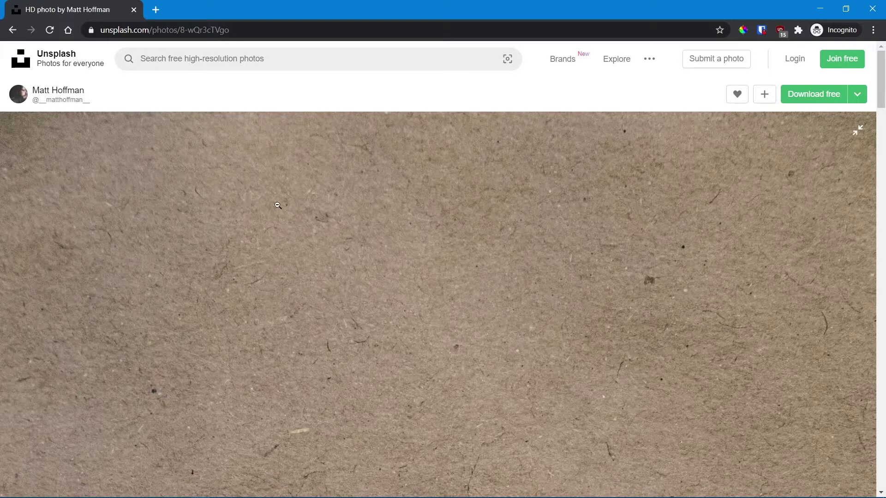
Copy the brown paper texture photo from the Unsplash page to the clipboard.
click(414, 246)
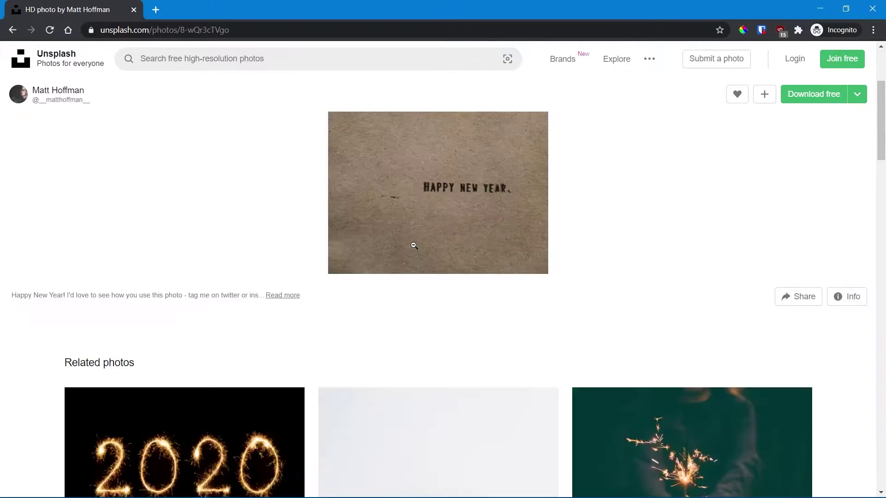
right_click(442, 250)
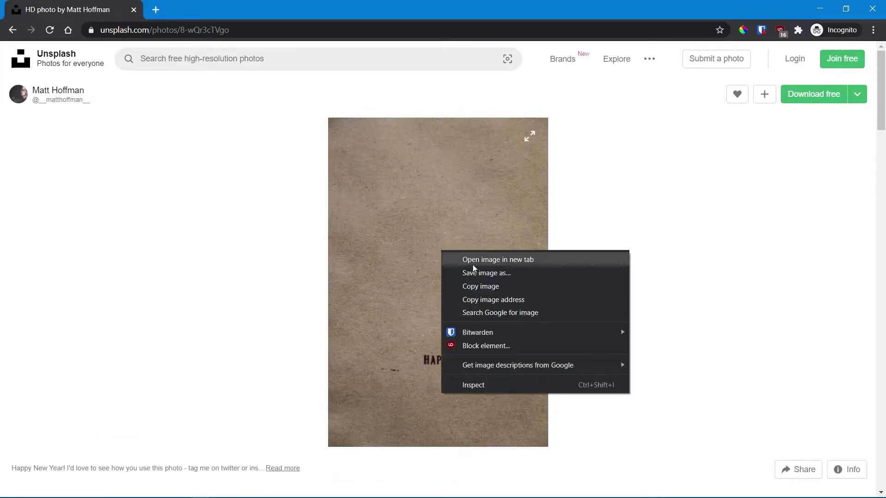
click(481, 284)
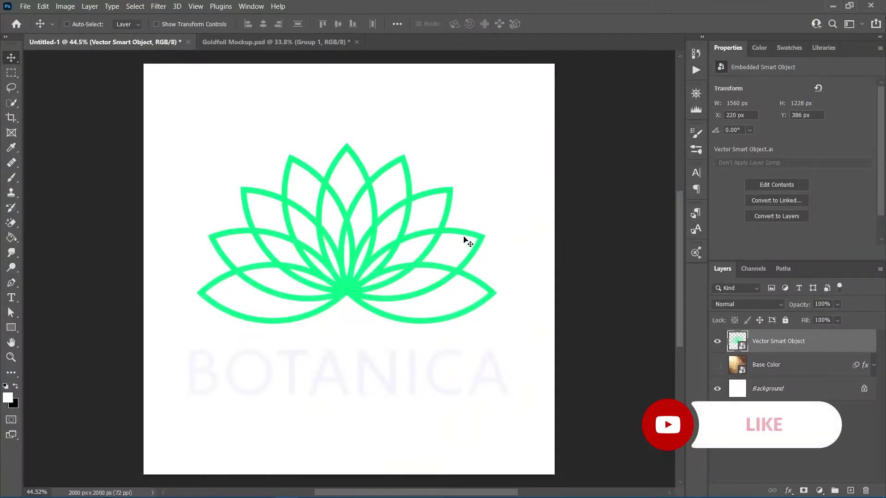
Paste the paper texture as Layer 1 and stretch it to fill the canvas.
right_click(469, 156)
click(376, 122)
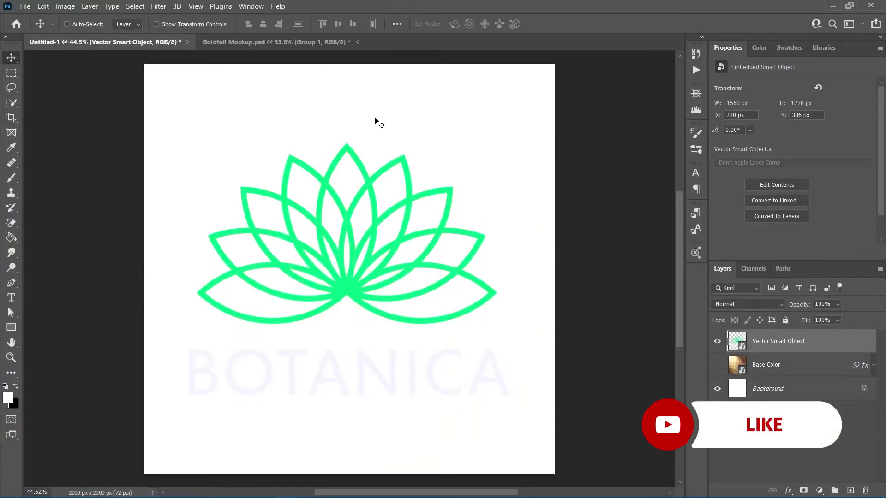
click(43, 6)
click(53, 102)
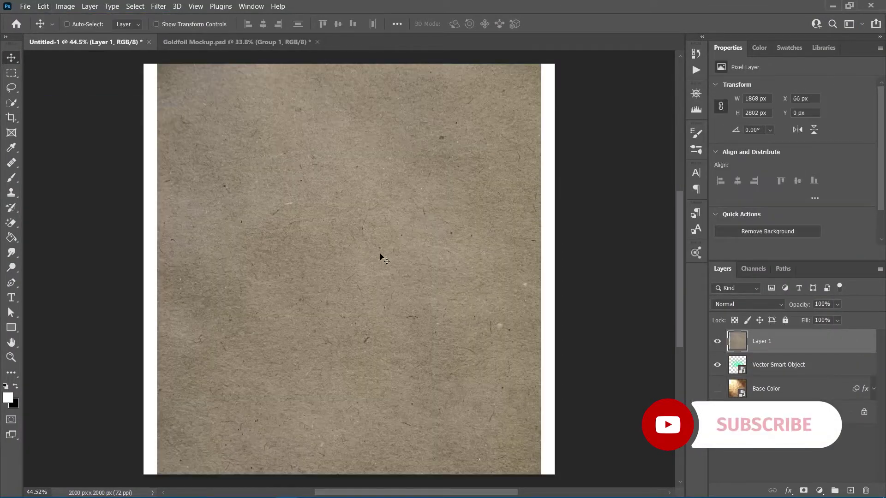
key(ctrl+t)
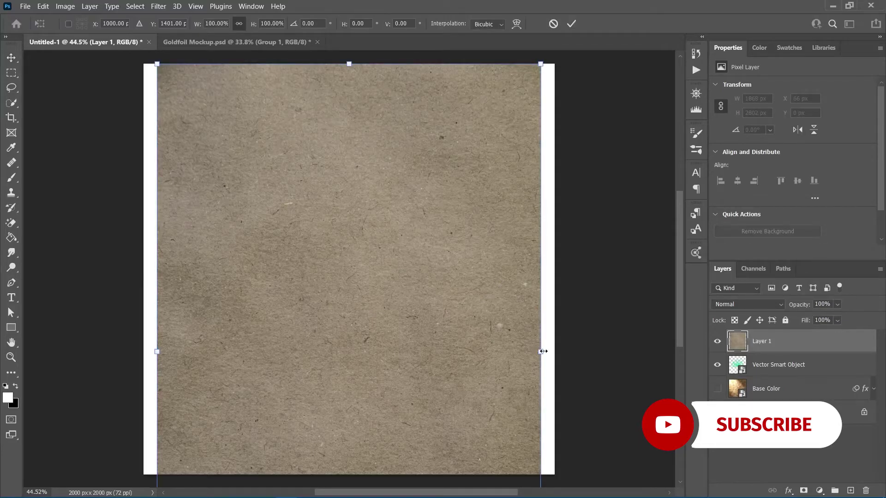
drag(544, 351, 554, 351)
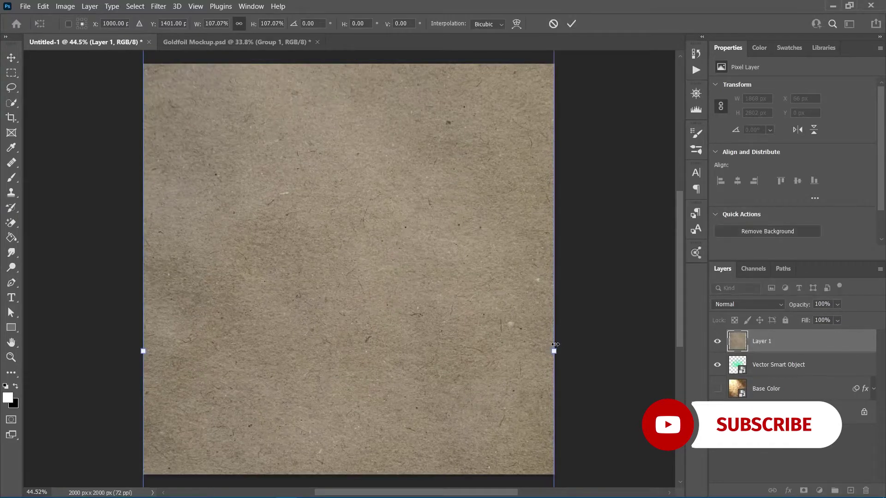
click(572, 24)
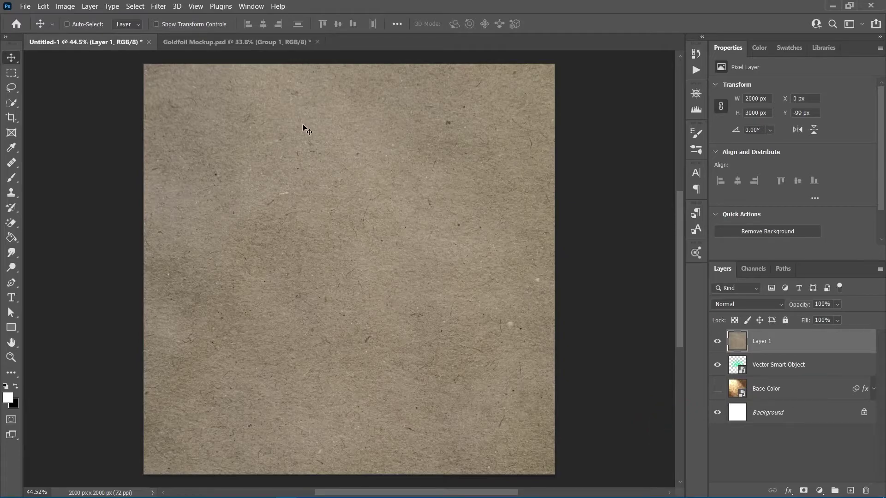
Desaturate and darken the paper texture with Hue/Saturation: Saturation -100, Lightness -67.
click(42, 6)
mouse_move(65, 6)
mouse_move(86, 34)
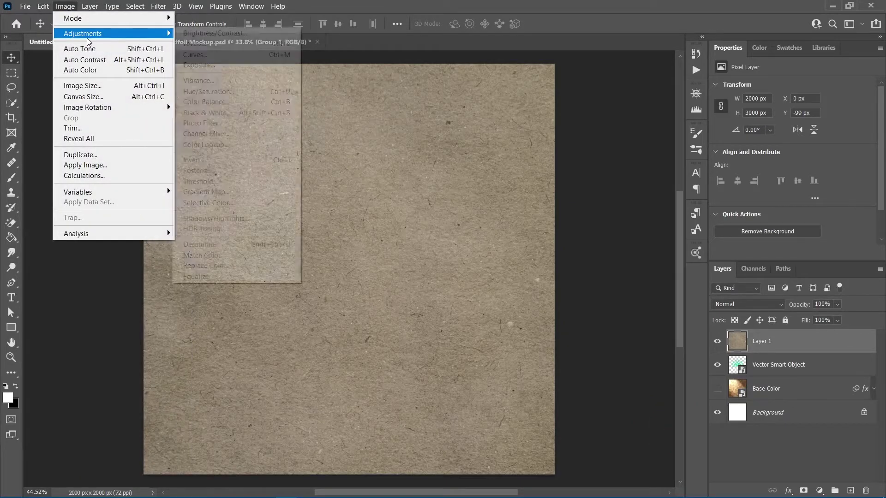
click(205, 92)
drag(668, 196, 603, 193)
drag(674, 227, 636, 232)
click(799, 112)
key(v)
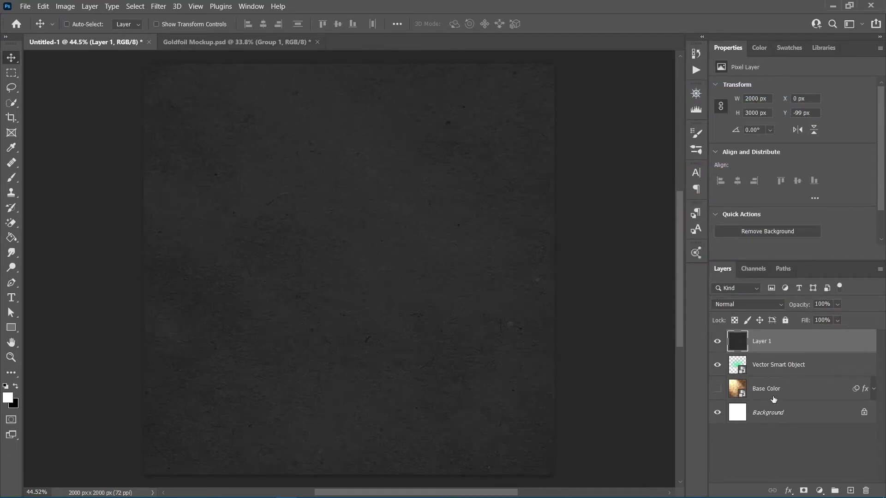
Put the logo above the paper and Base Color on top, then clip the visible Base Color to the logo.
drag(771, 373, 770, 340)
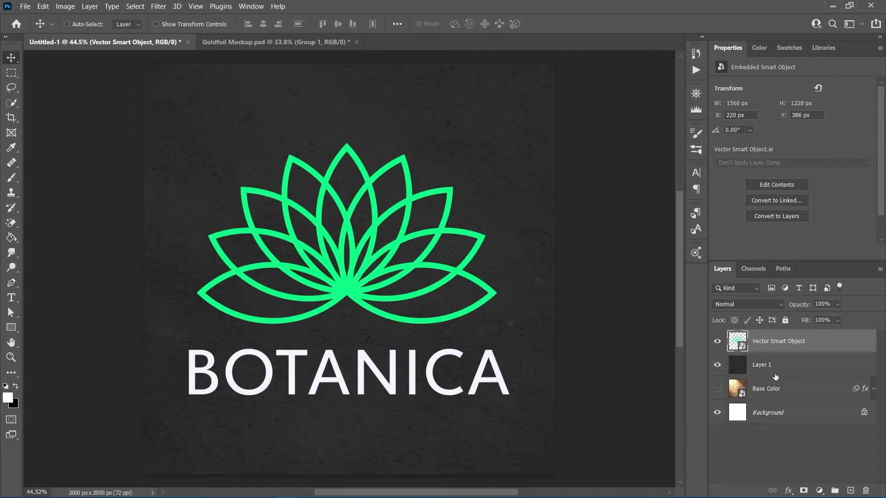
drag(776, 391, 781, 335)
click(717, 341)
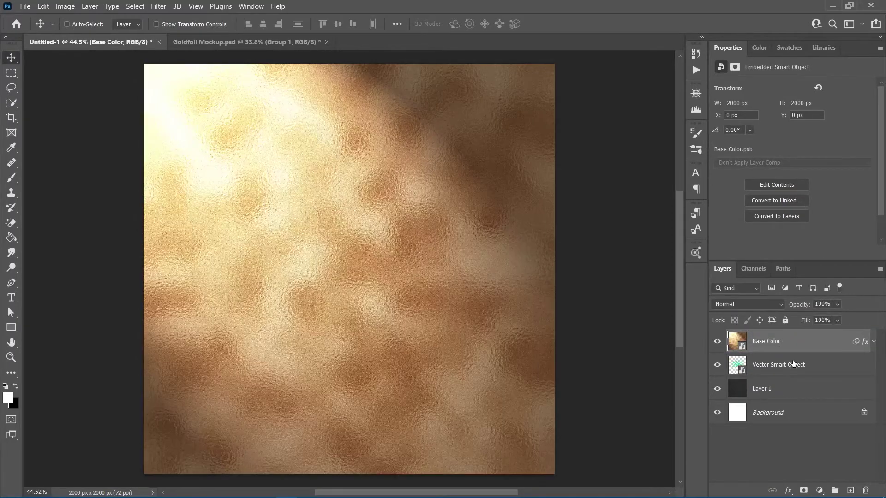
right_click(793, 347)
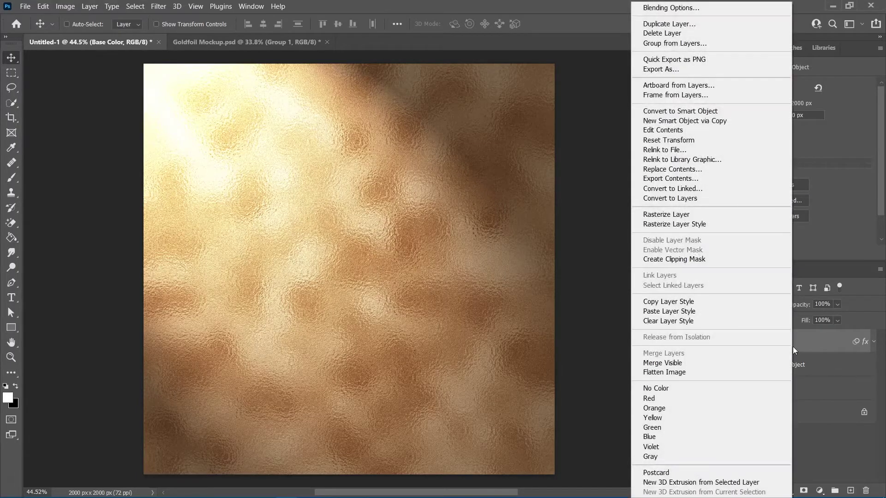
click(726, 259)
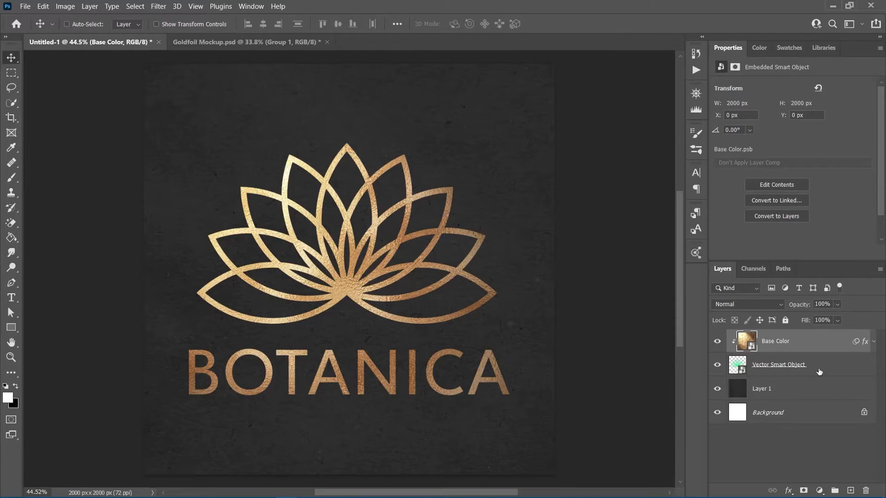
alt+click(782, 351)
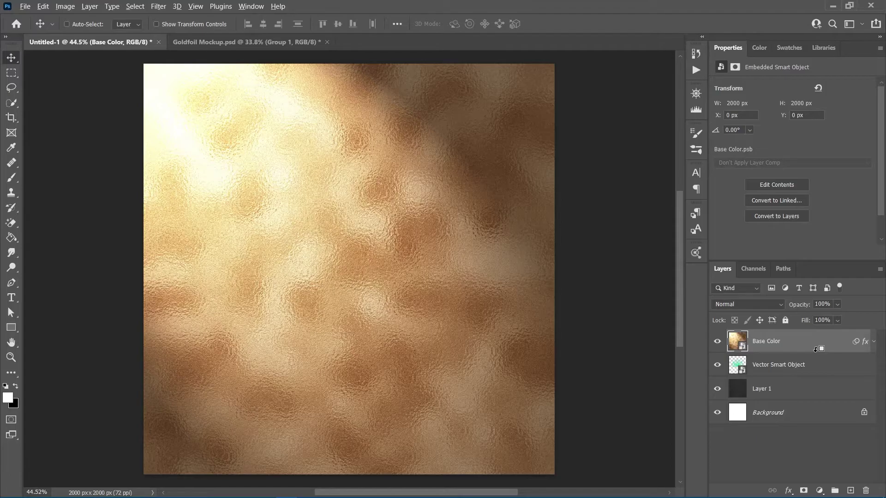
alt+click(818, 349)
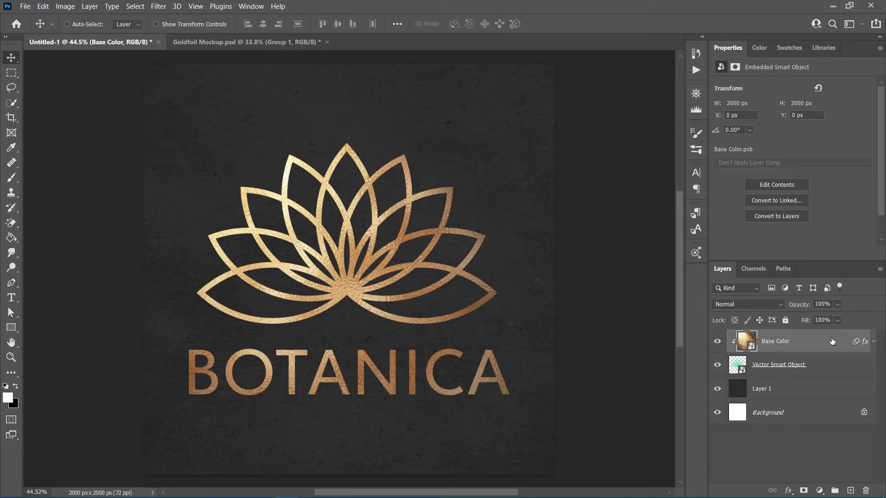
Add a Bevel & Emboss effect to the Vector Smart Object logo layer.
click(826, 366)
click(789, 490)
click(814, 394)
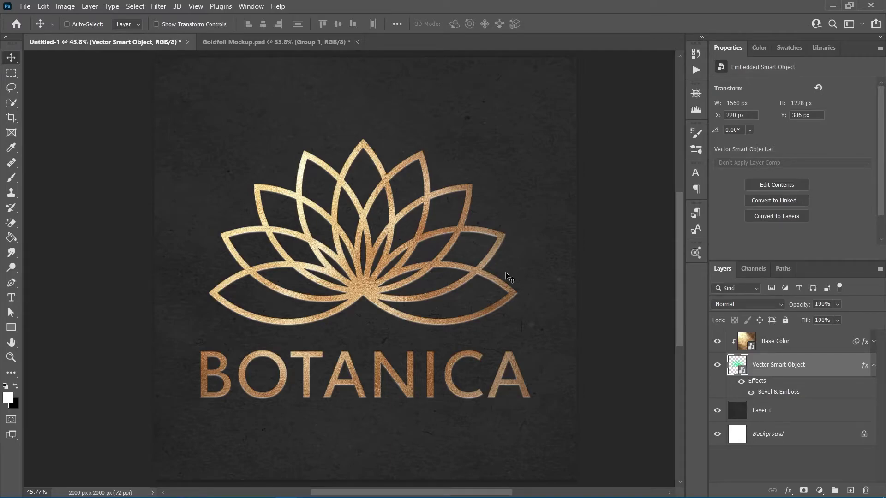
click(750, 344)
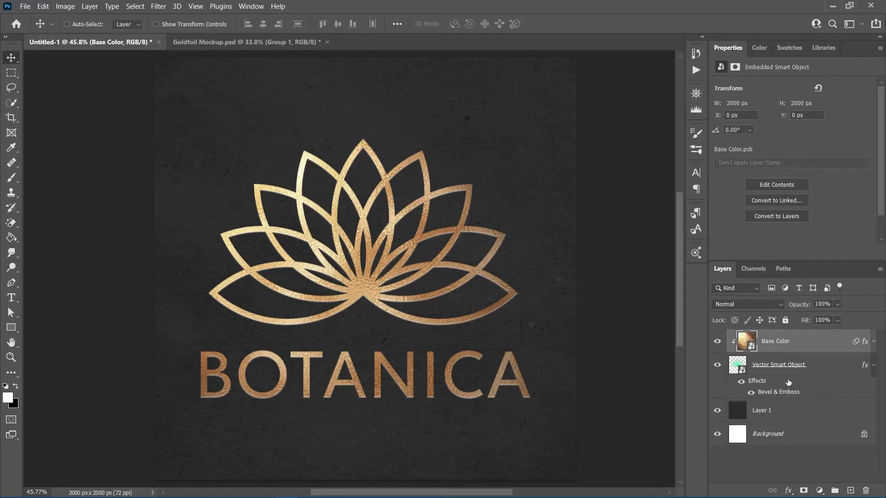
Add a Hue/Saturation layer clipped to Base Color with Hue -22, Saturation 0, then hide it.
click(819, 491)
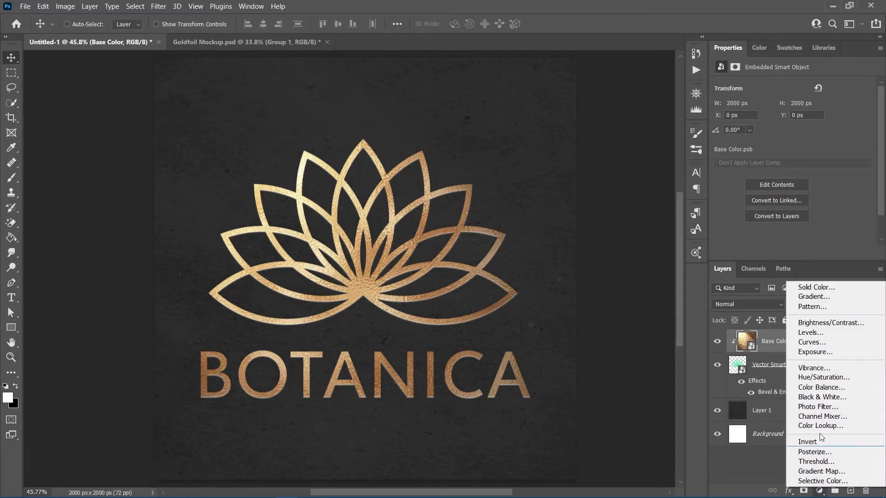
click(824, 377)
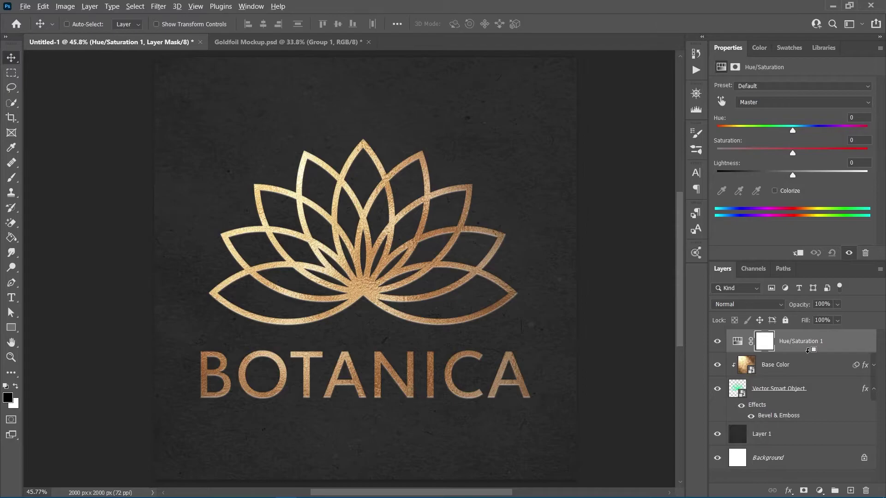
alt+click(806, 354)
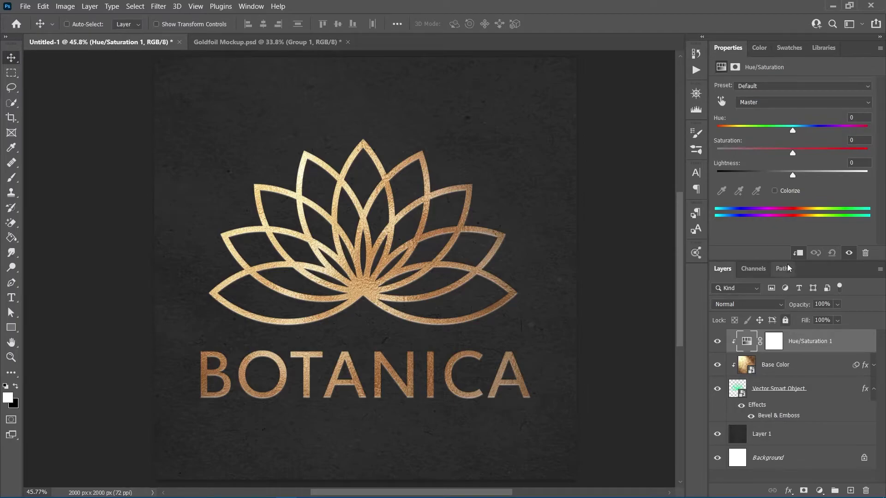
drag(793, 131, 793, 152)
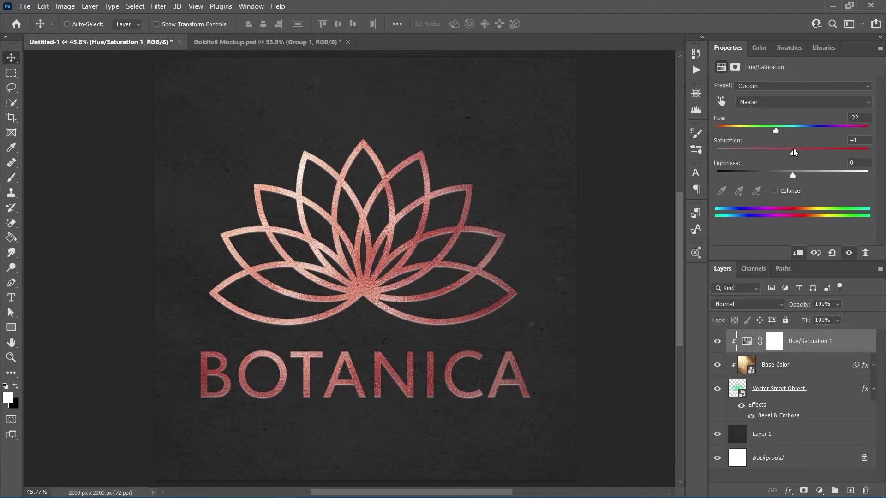
key(BackSpace)
key(BackSpace)
text(0)
key(Return)
click(717, 342)
Apply a Curves filter to Base Color with points near 70/54 and 185/201.
click(795, 368)
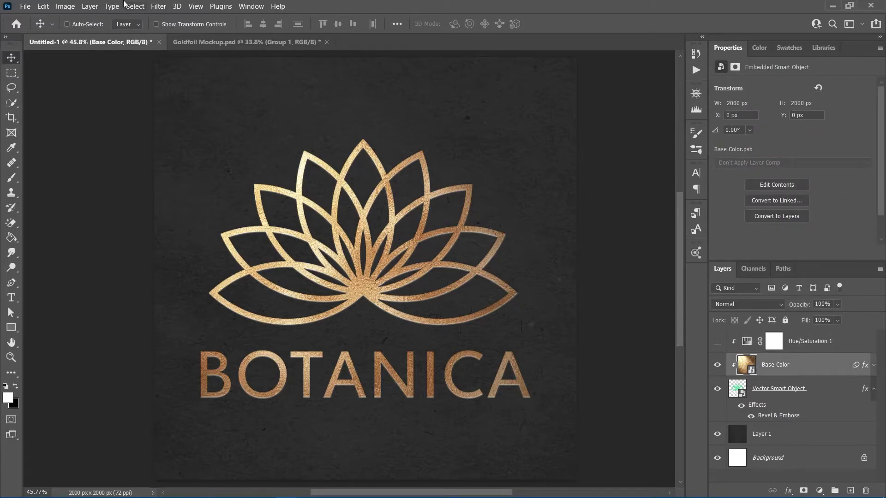
click(65, 7)
mouse_move(99, 34)
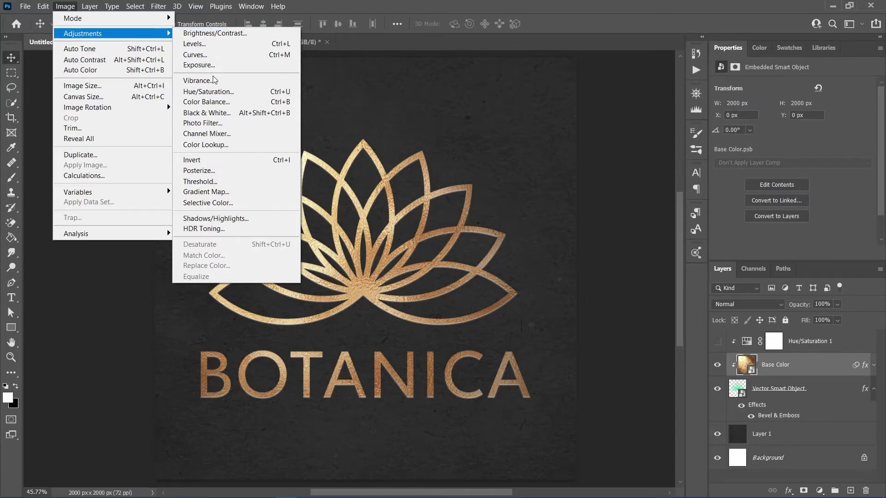
click(221, 52)
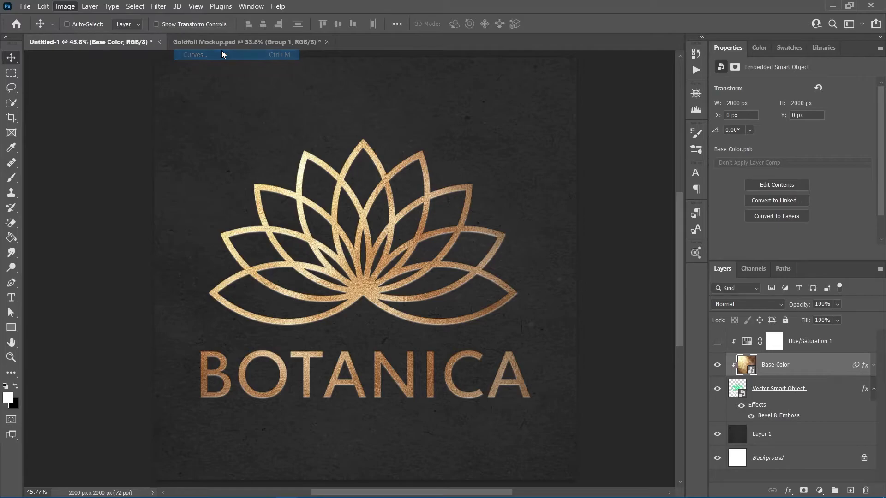
click(513, 230)
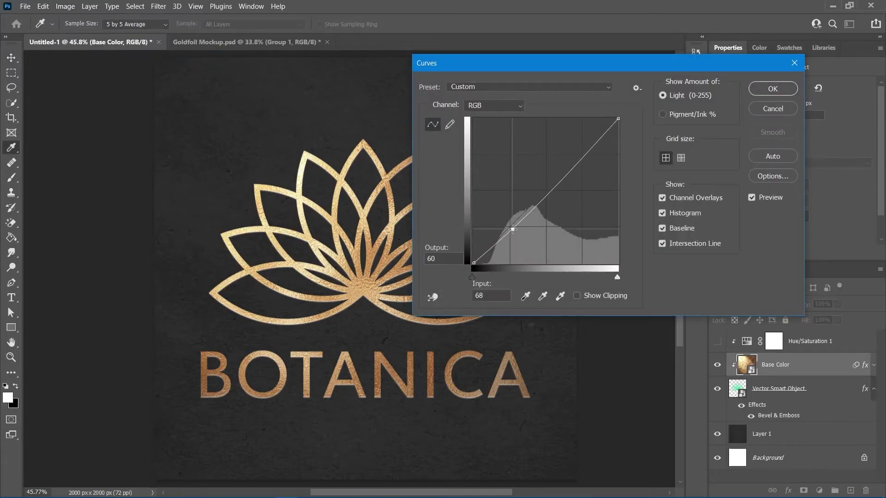
drag(513, 229, 513, 233)
drag(584, 157, 579, 148)
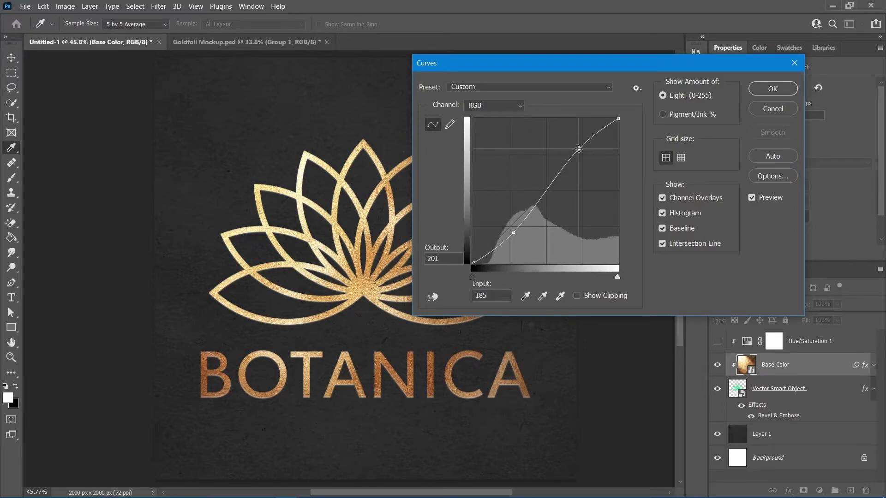
click(773, 89)
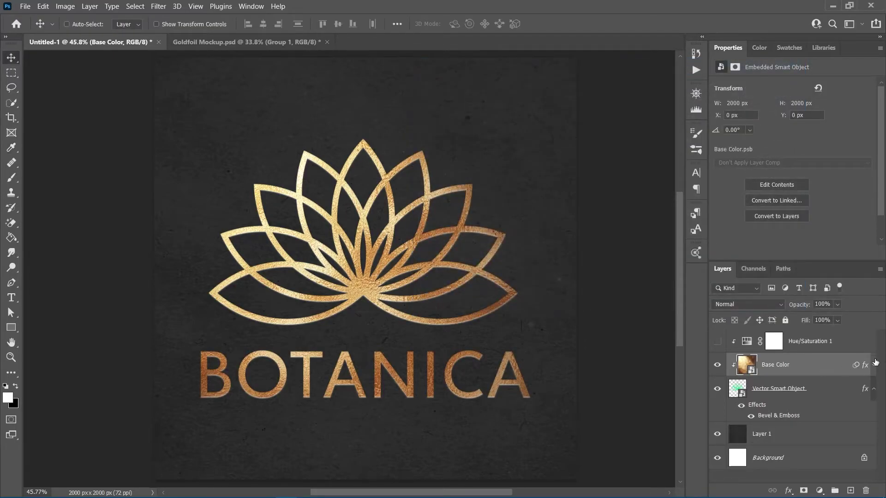
click(875, 365)
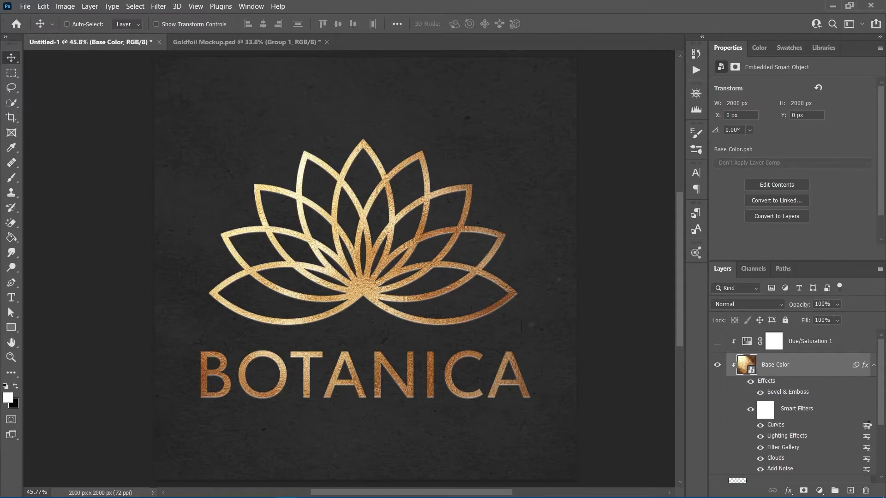
Change the Curves smart filter's blending mode to Luminosity.
double_click(867, 425)
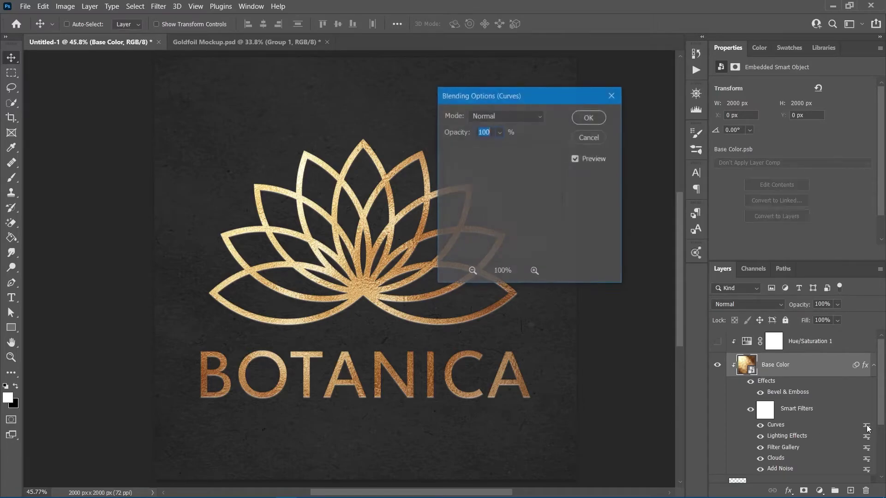
click(524, 119)
click(514, 441)
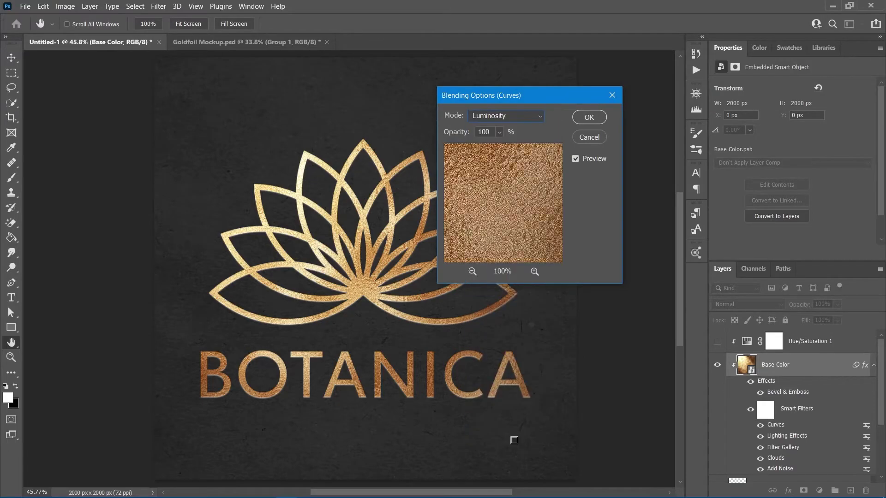
click(585, 118)
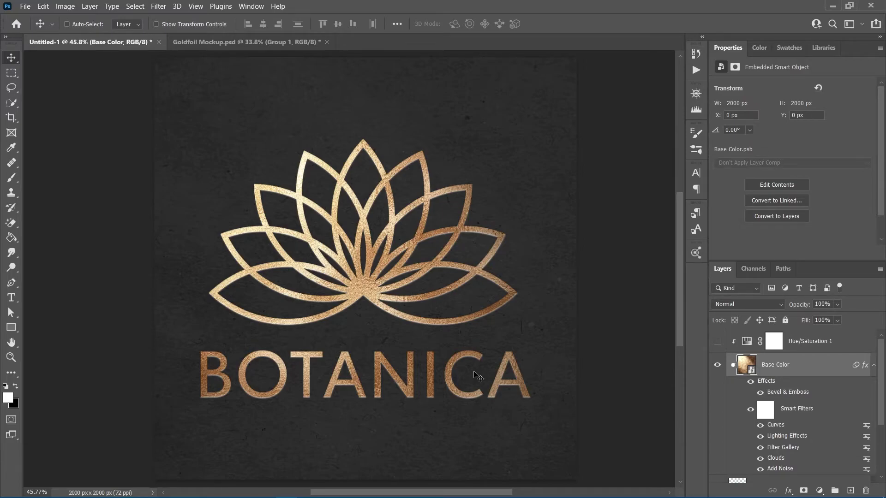
Convert the Base Color layer to a smart object and add it to the Libraries panel.
click(824, 47)
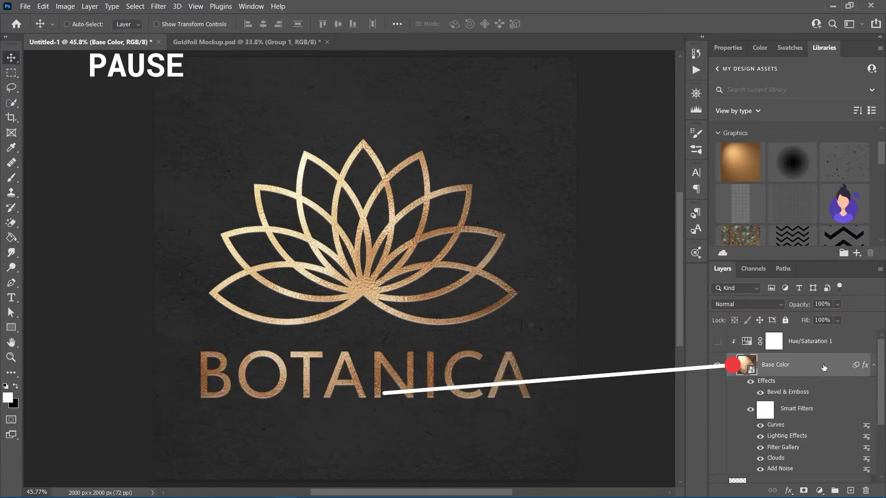
right_click(824, 367)
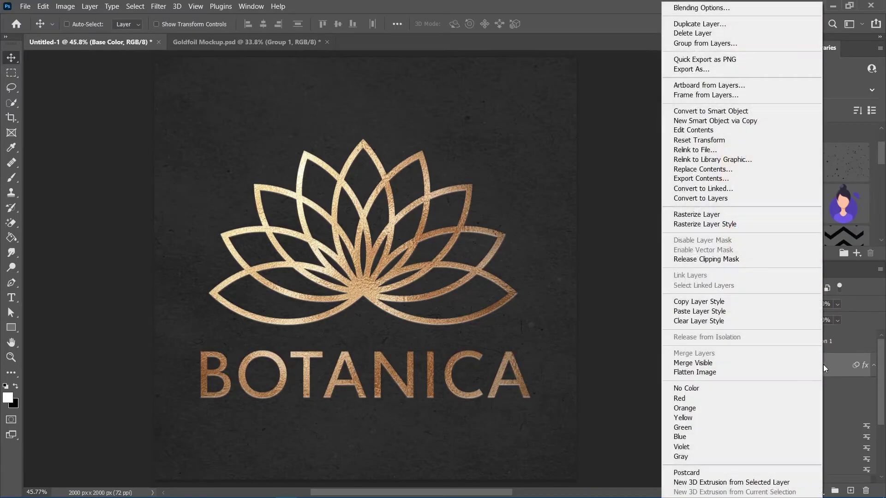
click(725, 115)
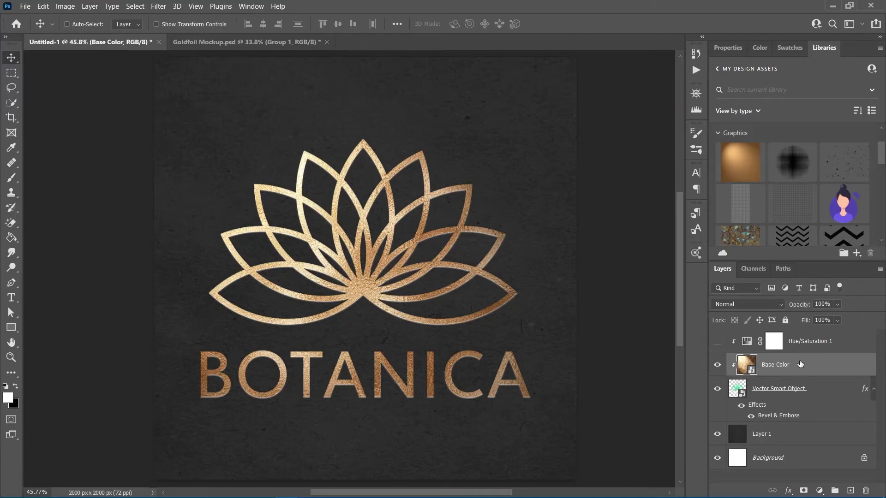
drag(800, 364, 776, 192)
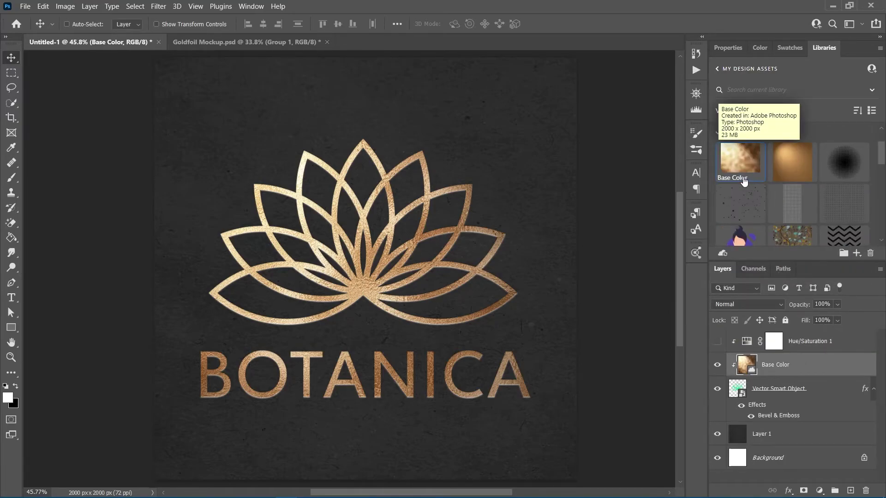
Rename the new library graphic to 'Gold foil Texture'.
right_click(744, 180)
click(787, 304)
text(Gold foil Texture)
key(Return)
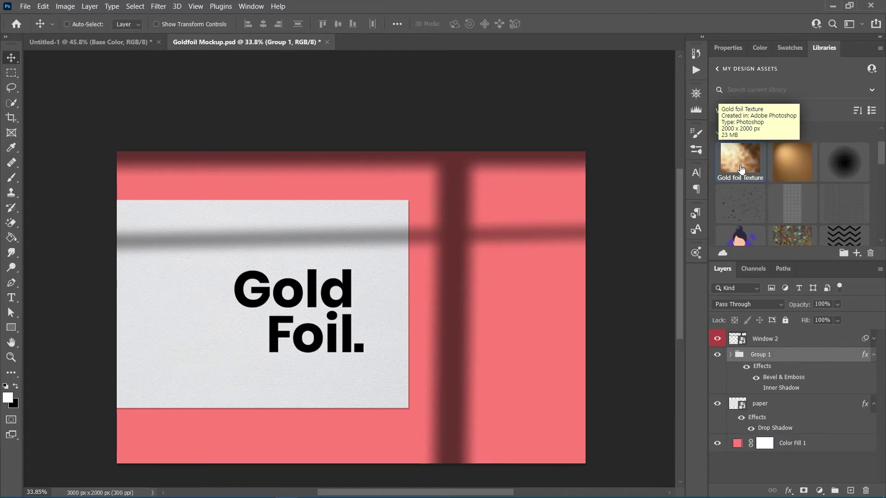
Place the Gold foil Texture on the mockup, scale it down, and clip it to the Gold Foil. text.
drag(741, 169, 343, 317)
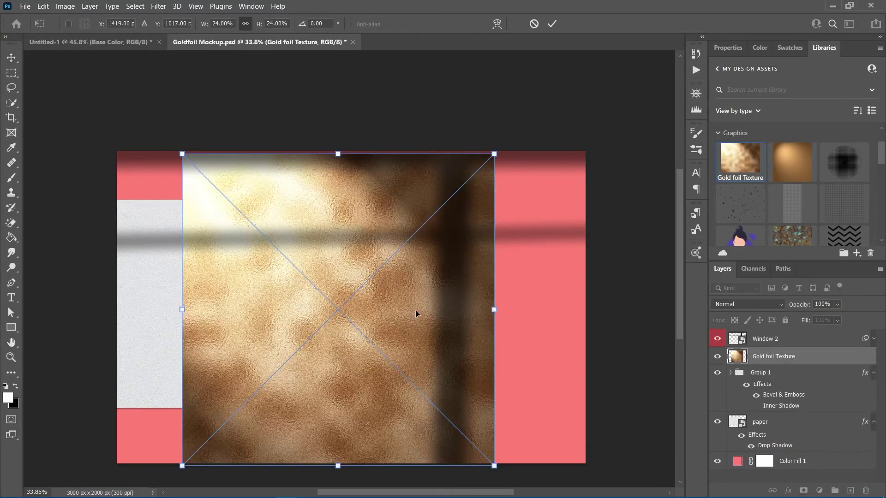
drag(495, 310, 388, 302)
click(554, 23)
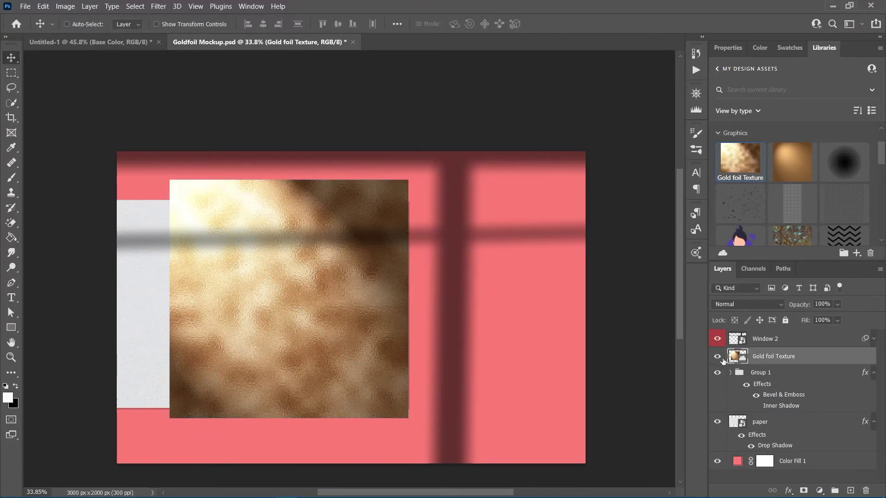
alt+click(803, 364)
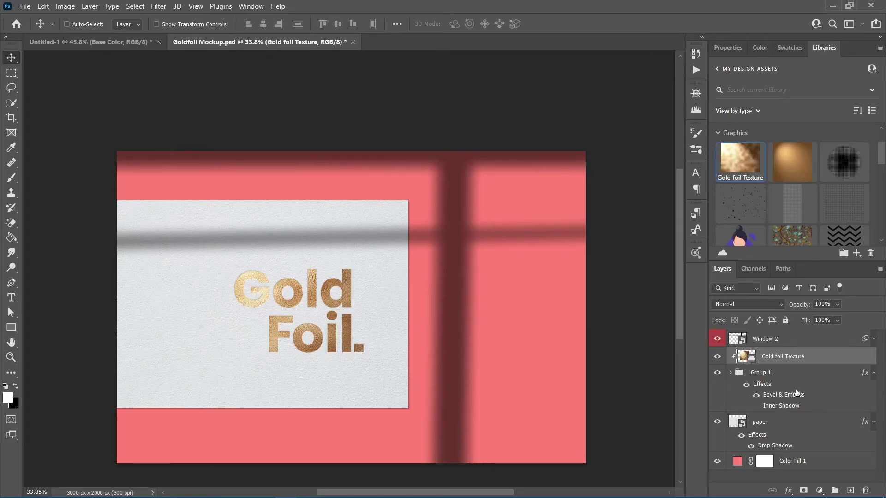
double_click(747, 358)
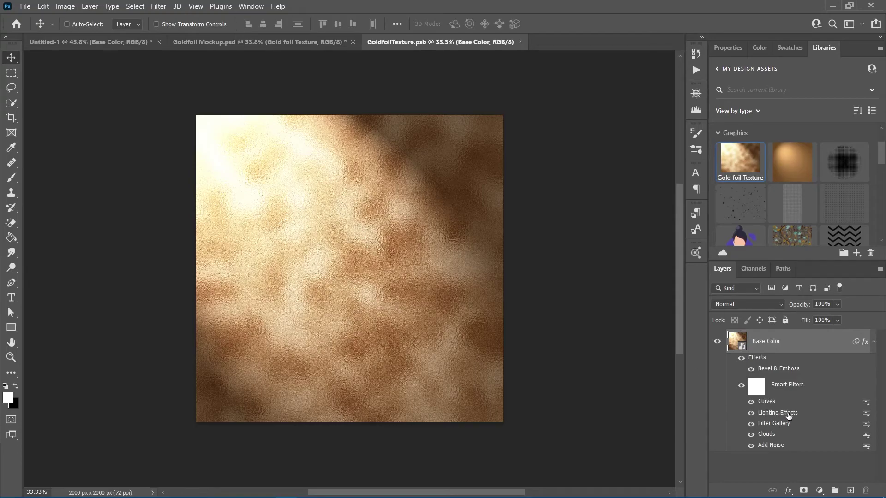
click(521, 41)
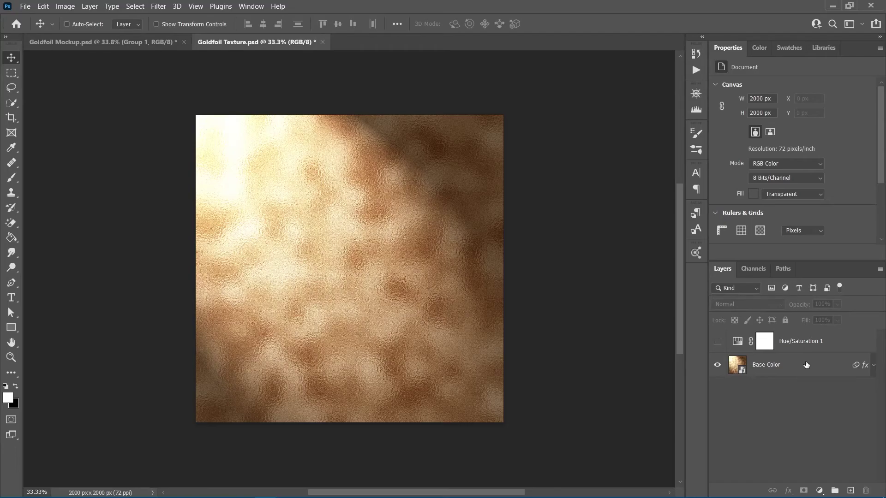
Save the texture as Goldfoil Texture.psd, overwriting the existing file, then return to Goldfoil Mockup.
click(27, 6)
click(43, 139)
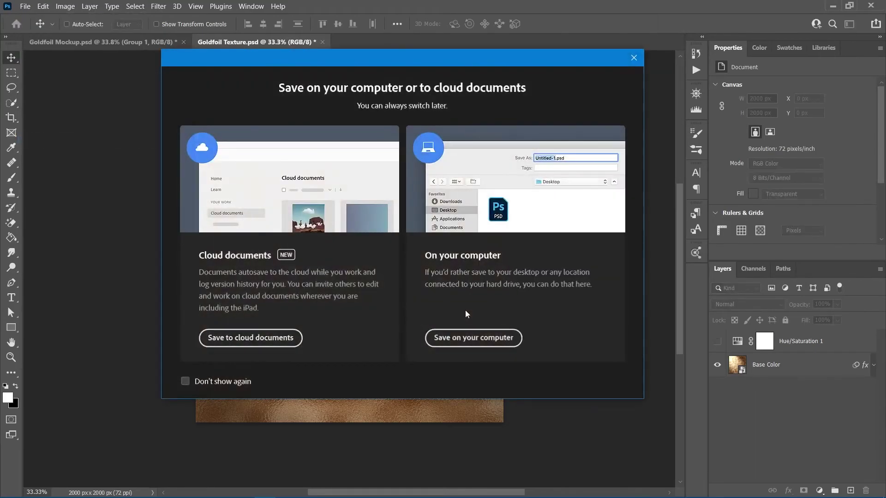
click(467, 337)
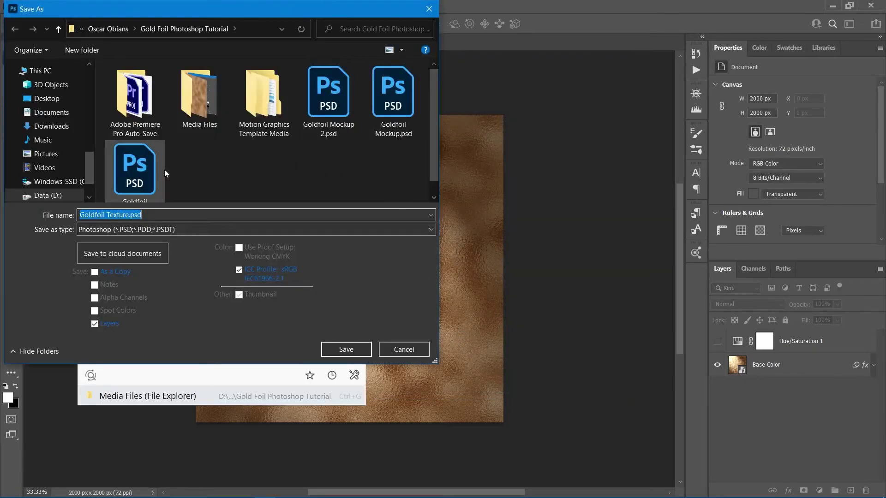
scroll(167, 172, down, 1)
double_click(146, 155)
click(471, 256)
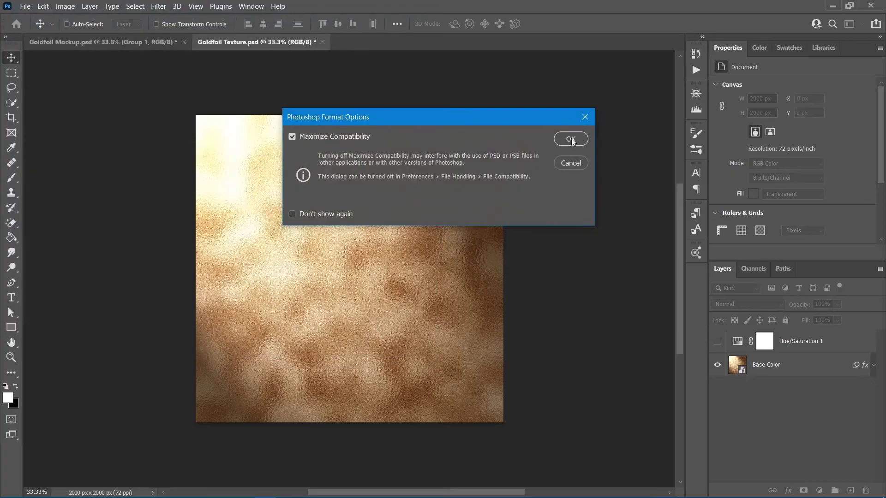
click(571, 139)
click(157, 42)
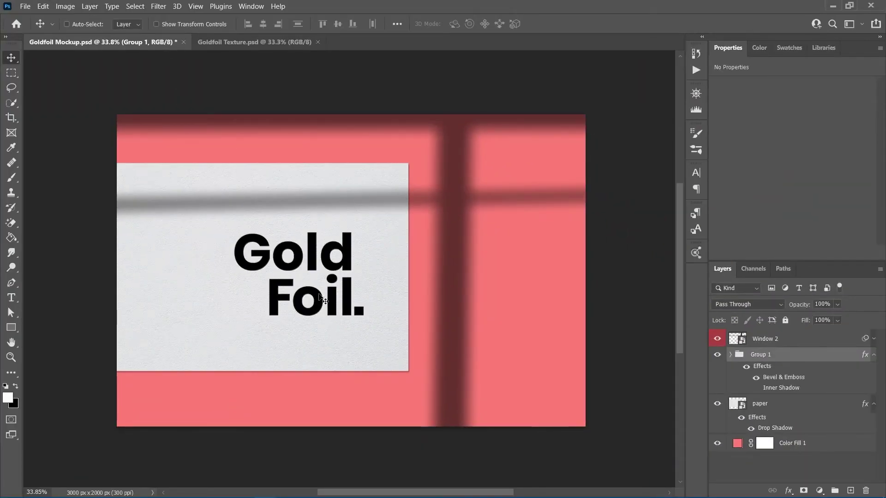
Embed Goldfoil Texture.psd at about 17% scale and clip it to Group 1's Gold Foil. lettering.
click(25, 6)
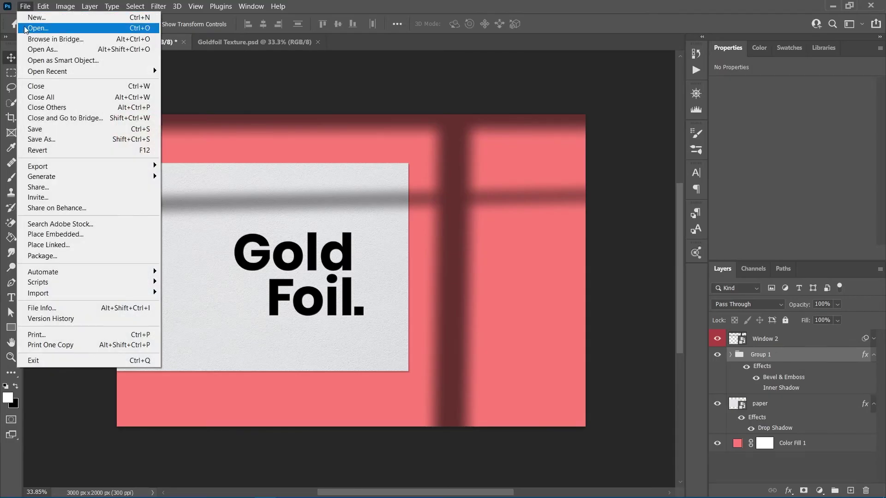
click(60, 234)
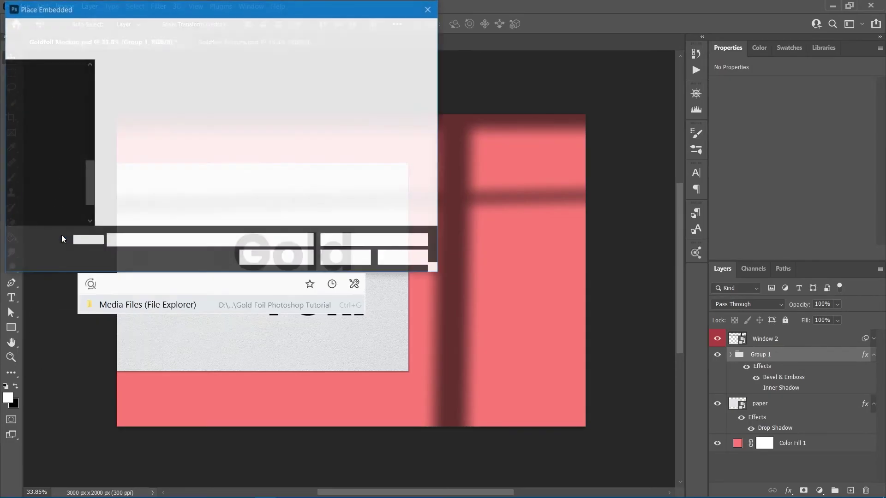
double_click(208, 180)
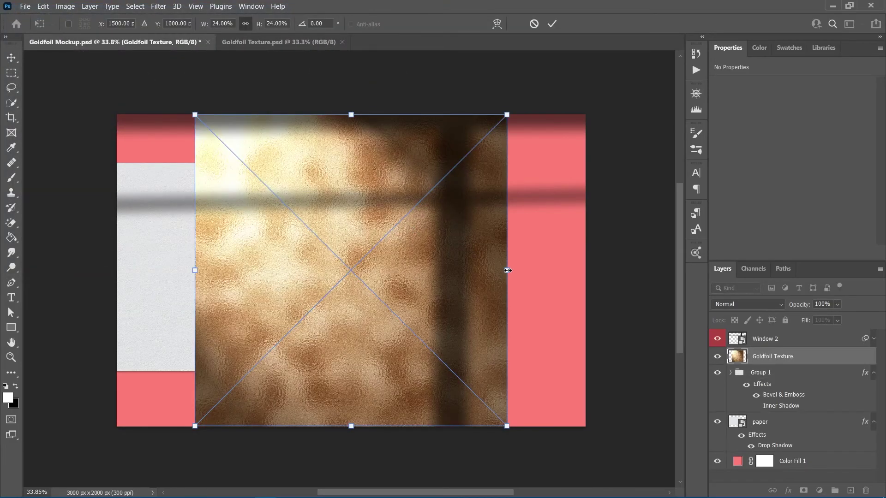
drag(508, 270, 414, 270)
click(553, 23)
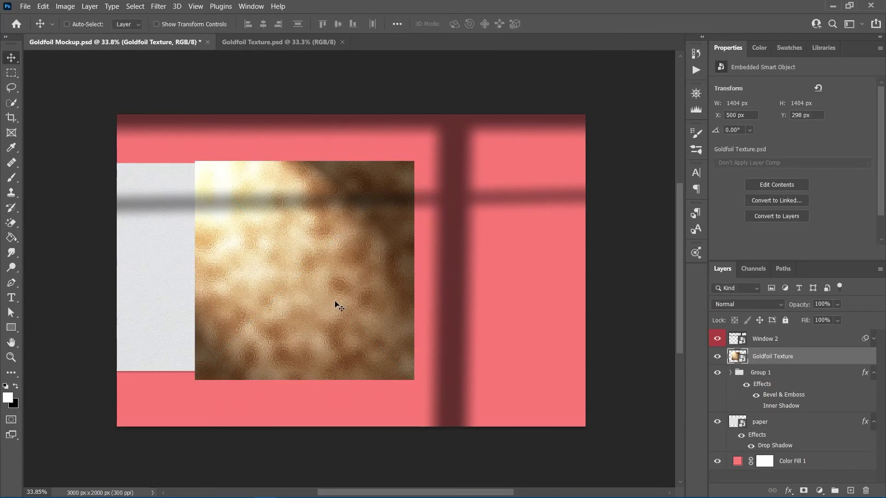
alt+click(796, 364)
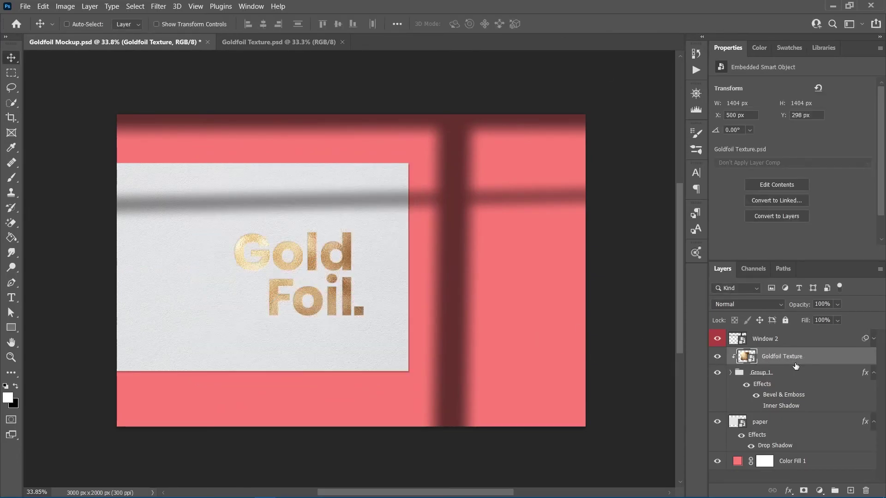
Make Hue/Saturation 1 visible in the embedded foil's contents and save, tinting the lettering rose gold.
double_click(745, 358)
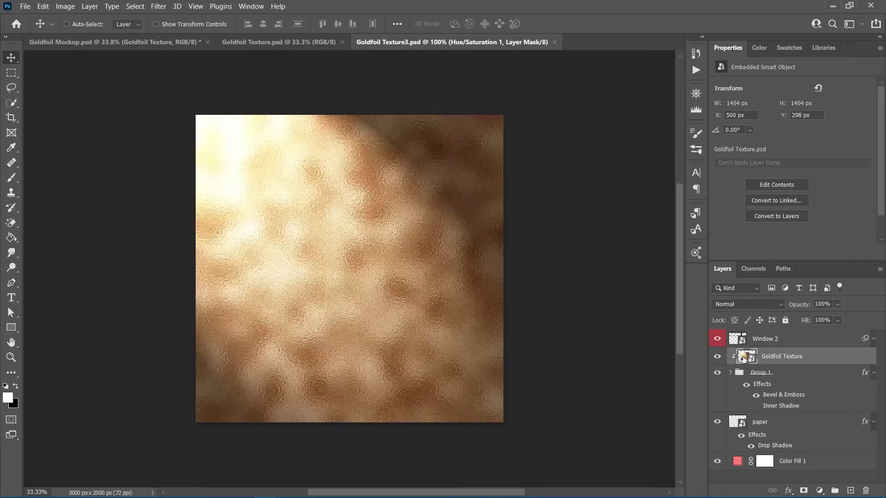
click(872, 367)
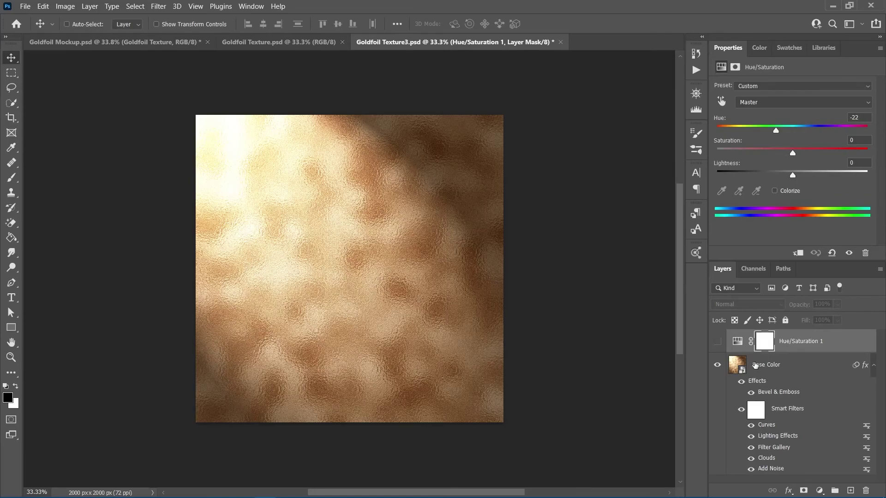
click(717, 342)
click(717, 341)
click(717, 342)
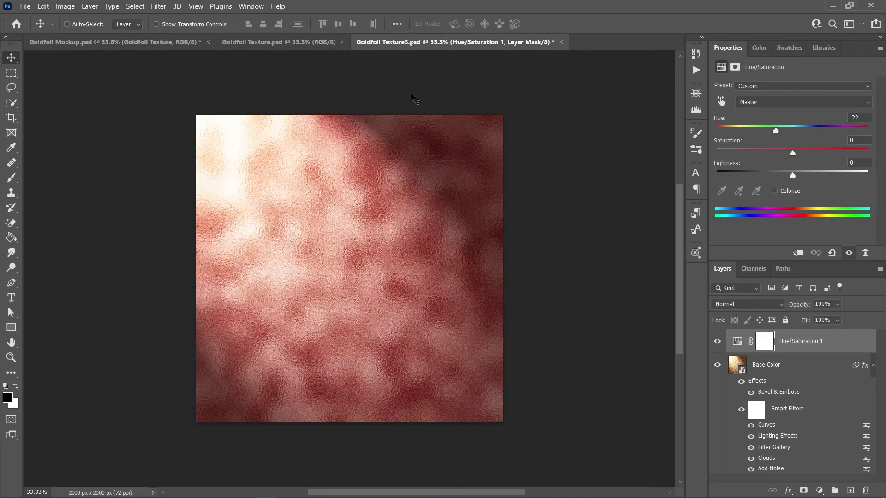
click(560, 42)
click(416, 197)
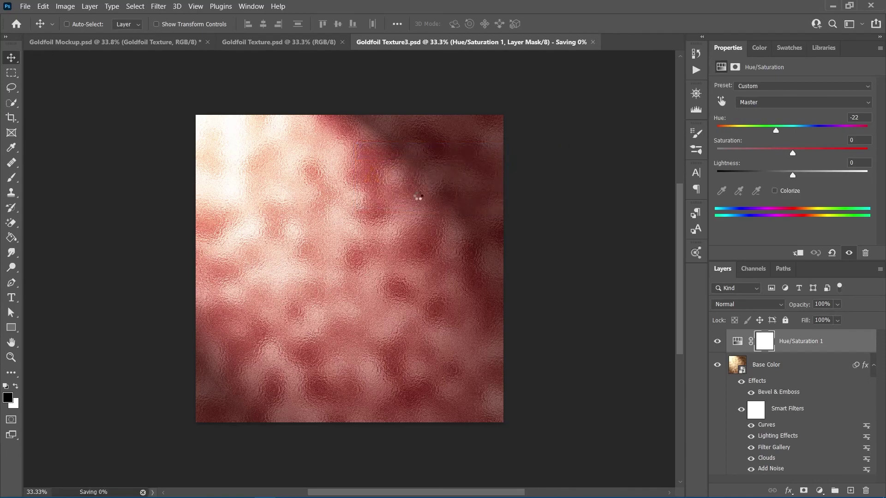